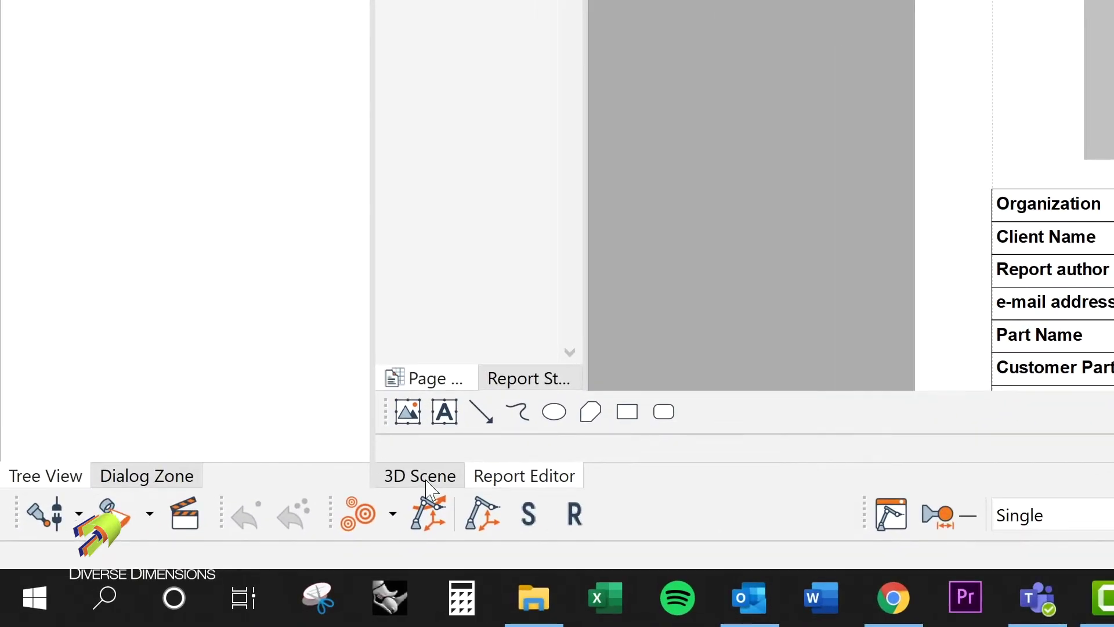
Return to report 1 in the Report Editor, review page 1, and open page 2's hinge channel drawing
{"action": "left_click", "coordinate": [426, 483]}
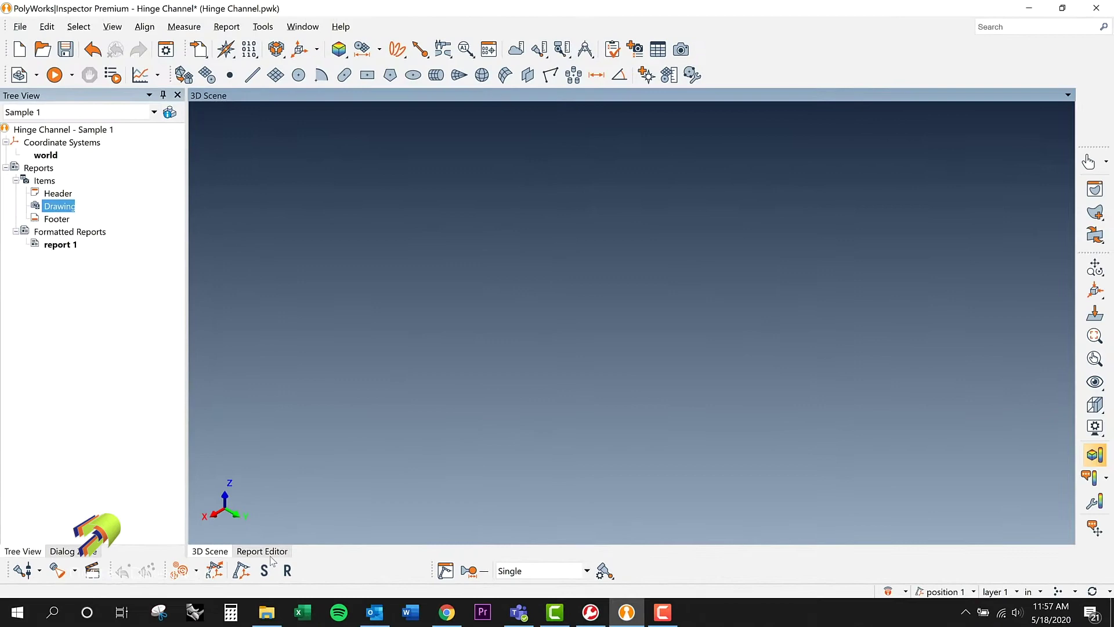
{"action": "left_click", "coordinate": [271, 554]}
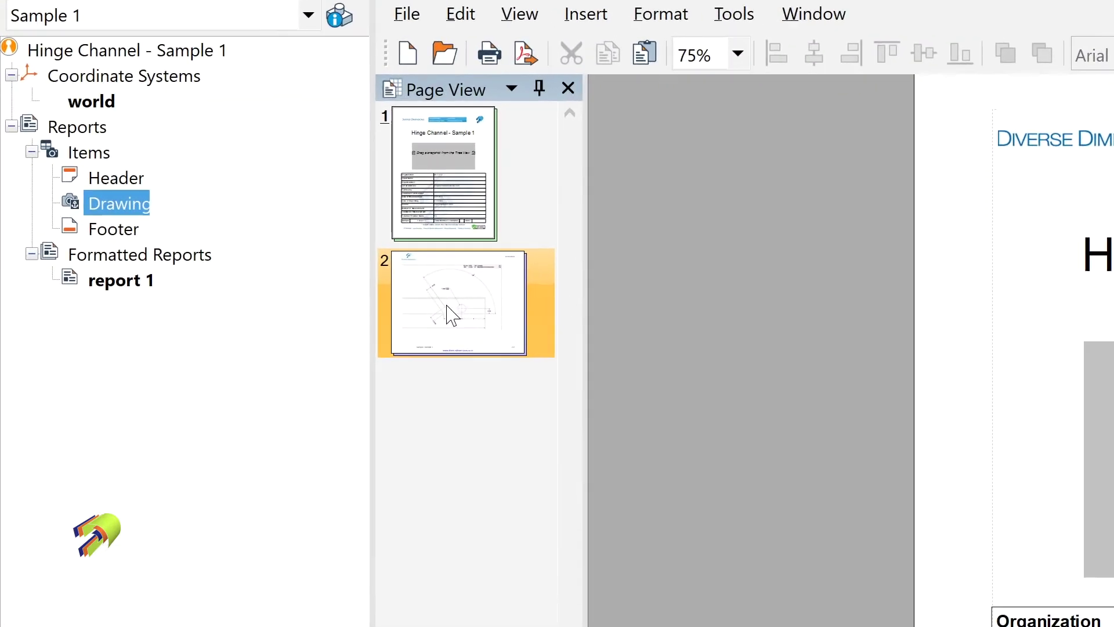
{"action": "left_click", "coordinate": [452, 316]}
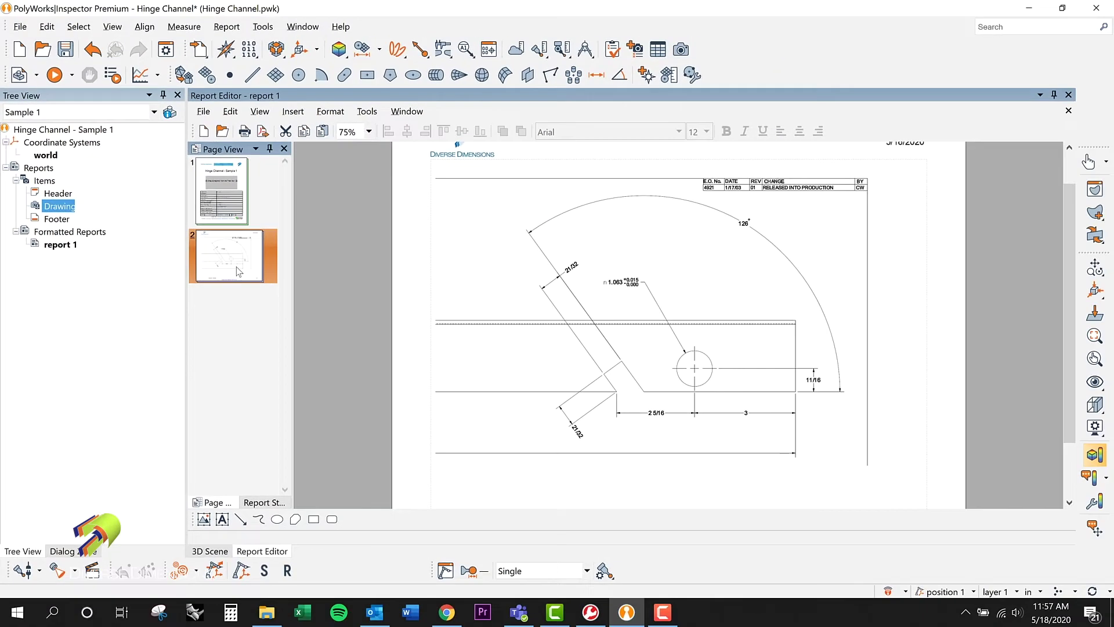
{"action": "left_click", "coordinate": [245, 182]}
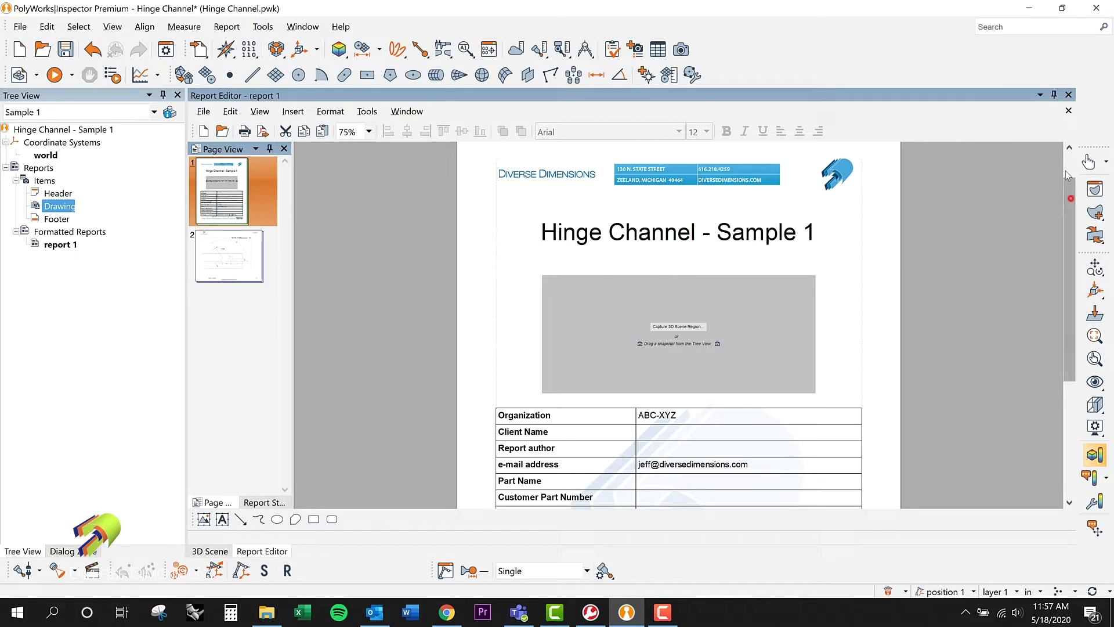
{"action": "scroll", "coordinate": [1070, 255], "scroll_direction": "up", "scroll_amount": 1}
{"action": "scroll", "coordinate": [1080, 256], "scroll_direction": "down", "scroll_amount": 4}
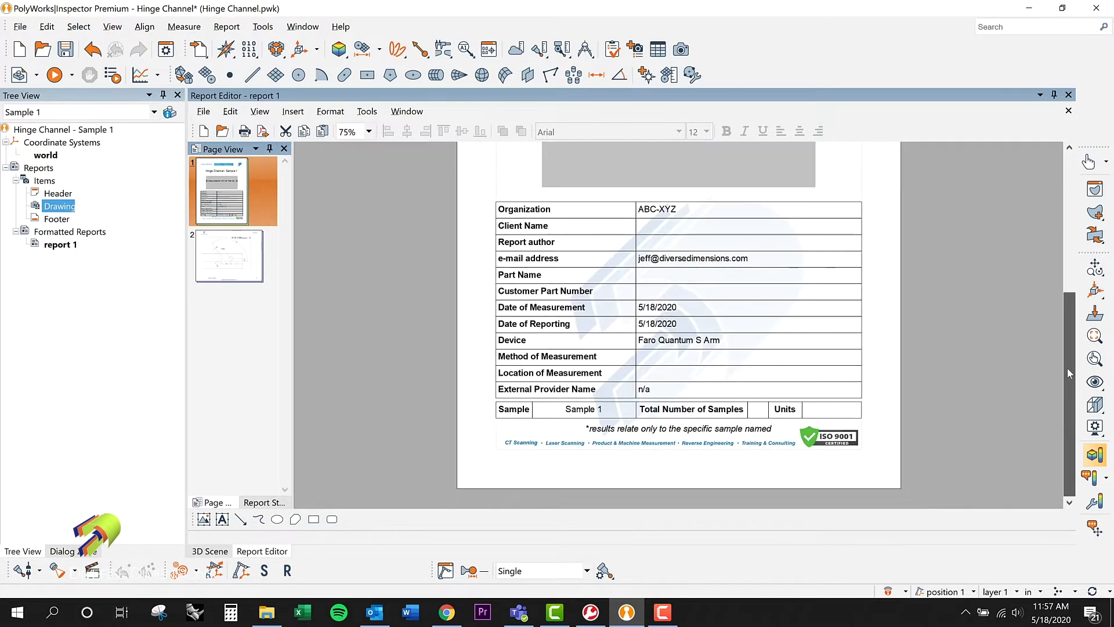
{"action": "scroll", "coordinate": [1070, 209], "scroll_direction": "up", "scroll_amount": 4}
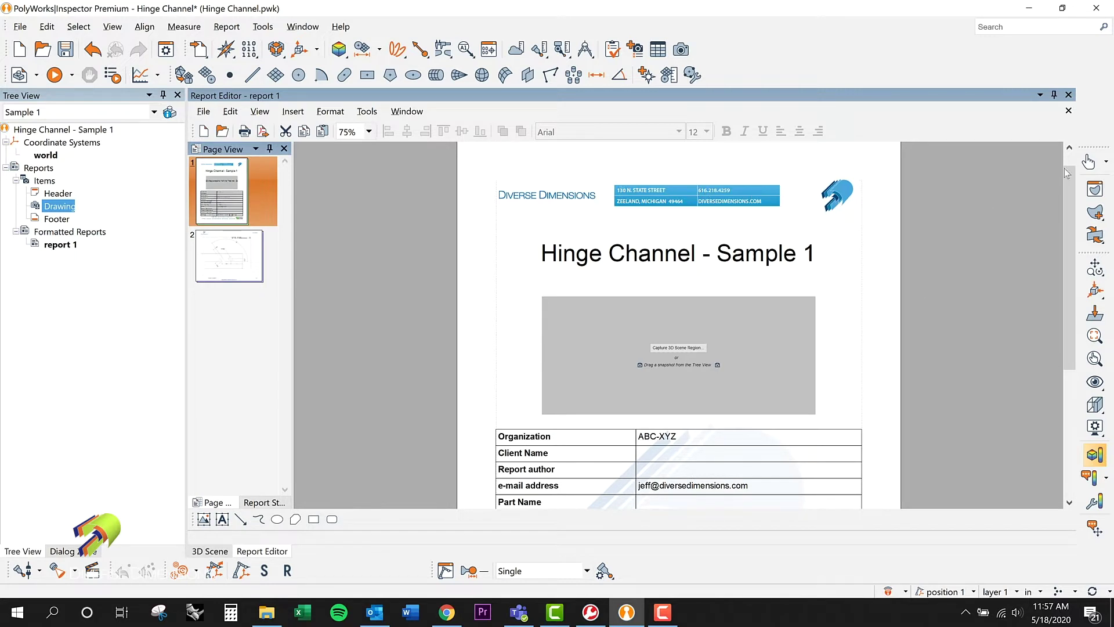
{"action": "left_click_drag", "start_coordinate": [1066, 172], "coordinate": [1066, 210]}
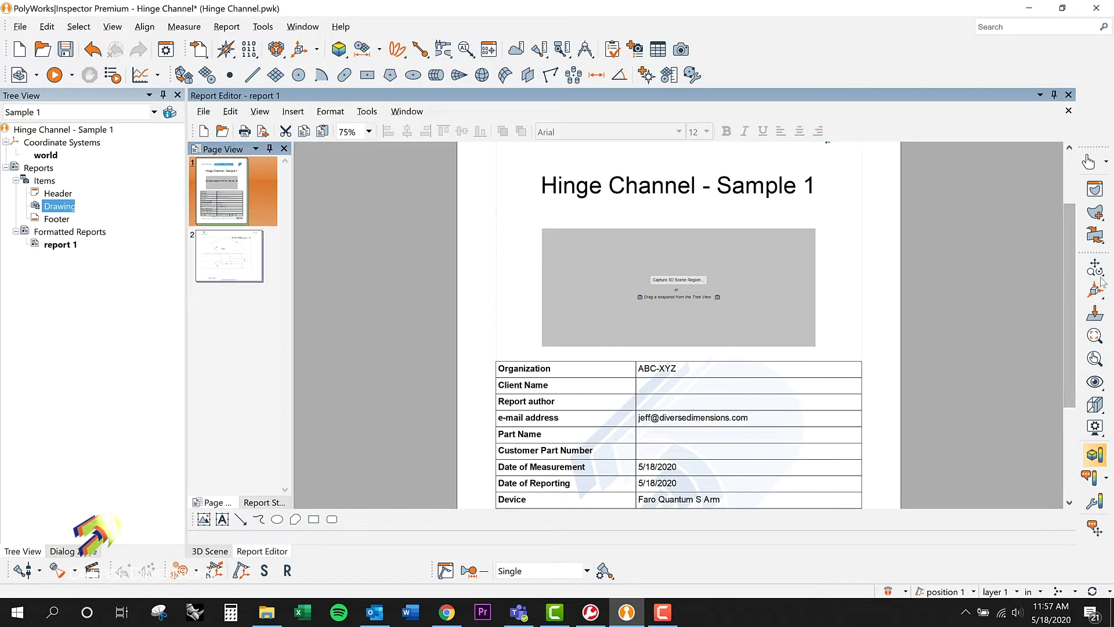
{"action": "left_click_drag", "start_coordinate": [1068, 338], "coordinate": [1067, 314]}
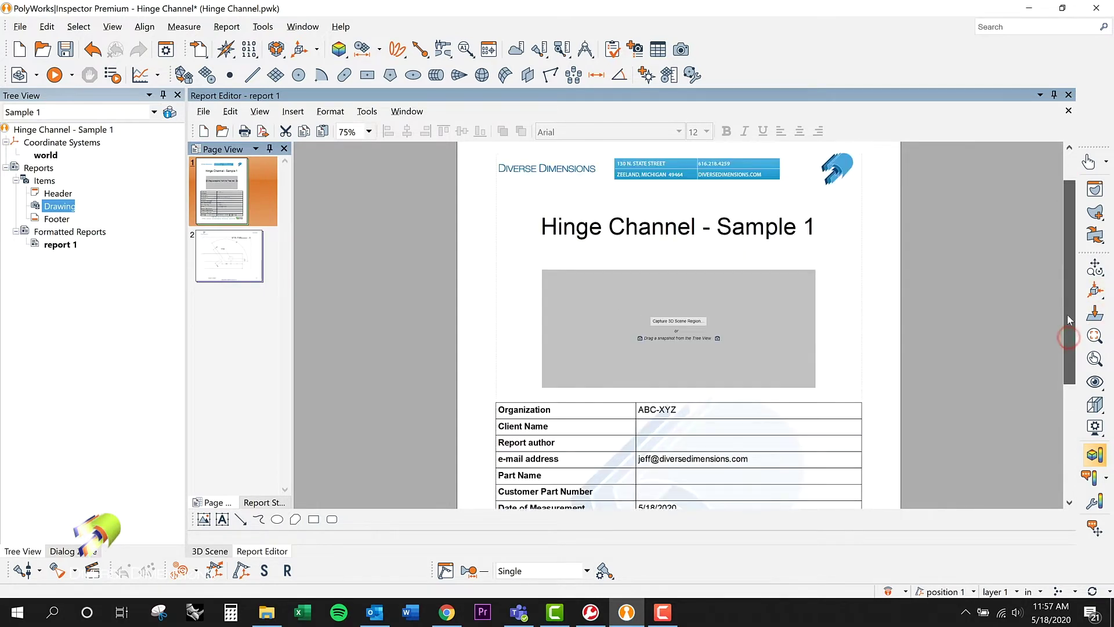
{"action": "left_click", "coordinate": [204, 245]}
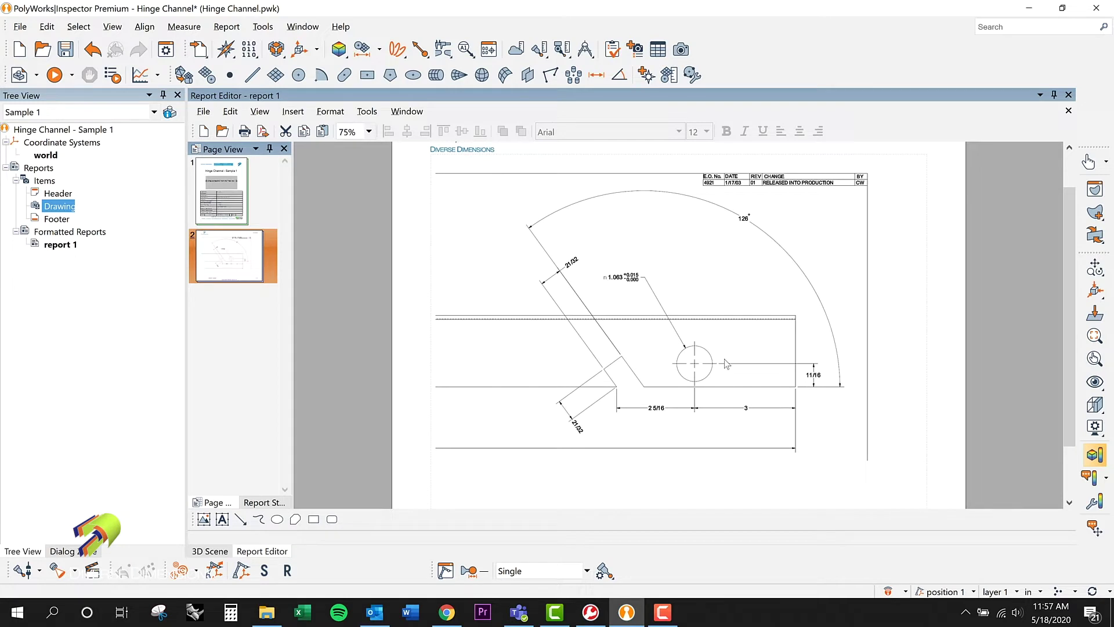
Add a fixed text field reading 'DIM 1' on the drawing and select its text
{"action": "right_click", "coordinate": [711, 276]}
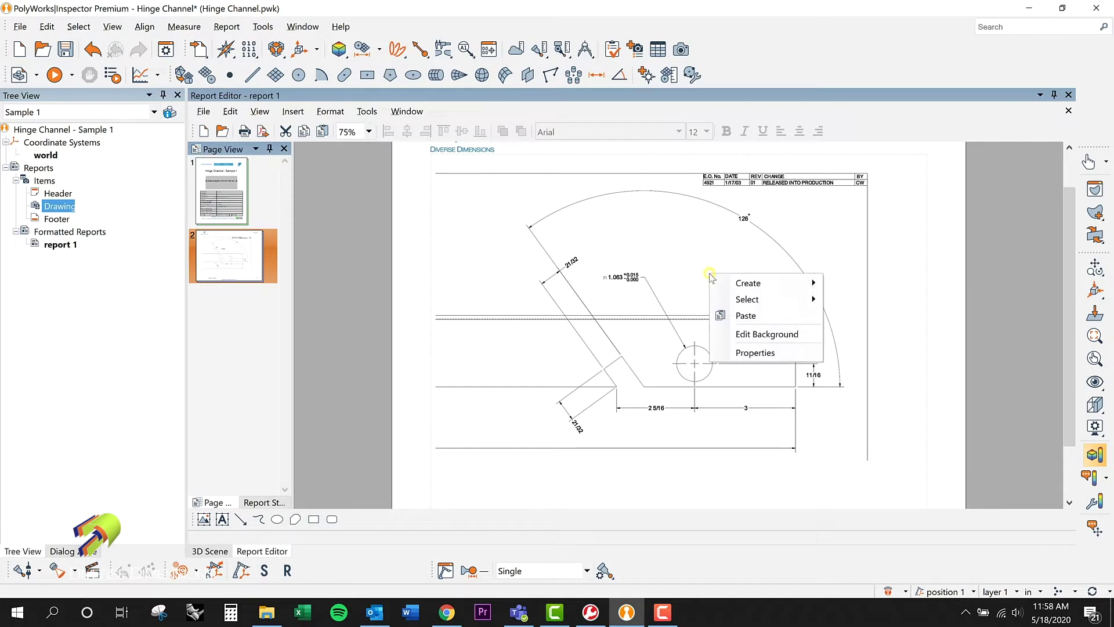
{"action": "mouse_move", "coordinate": [814, 285]}
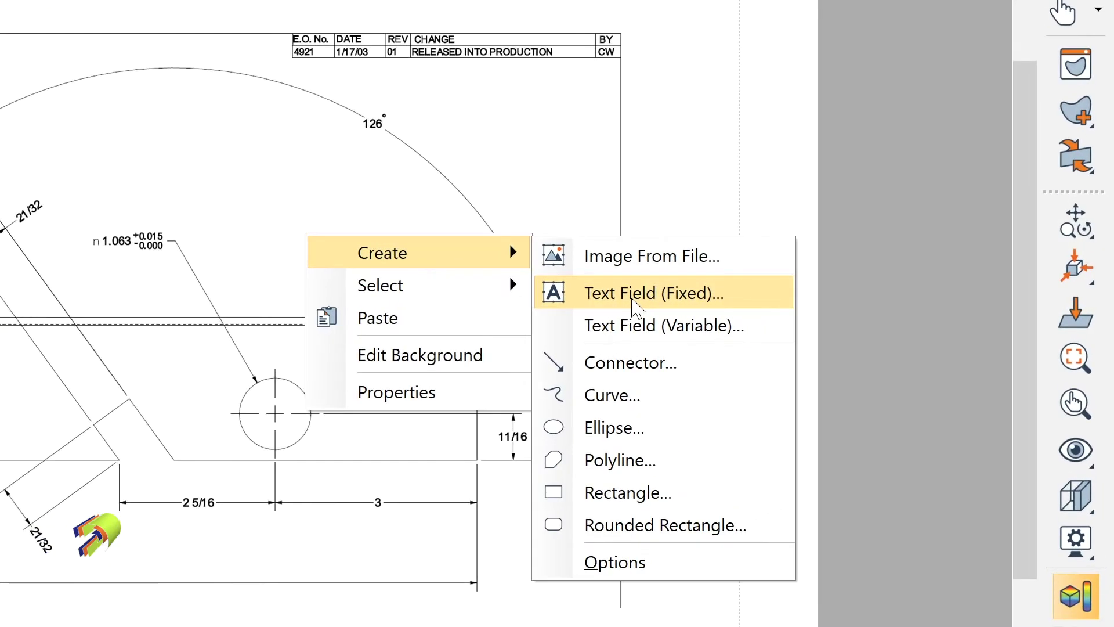
{"action": "left_click", "coordinate": [632, 300]}
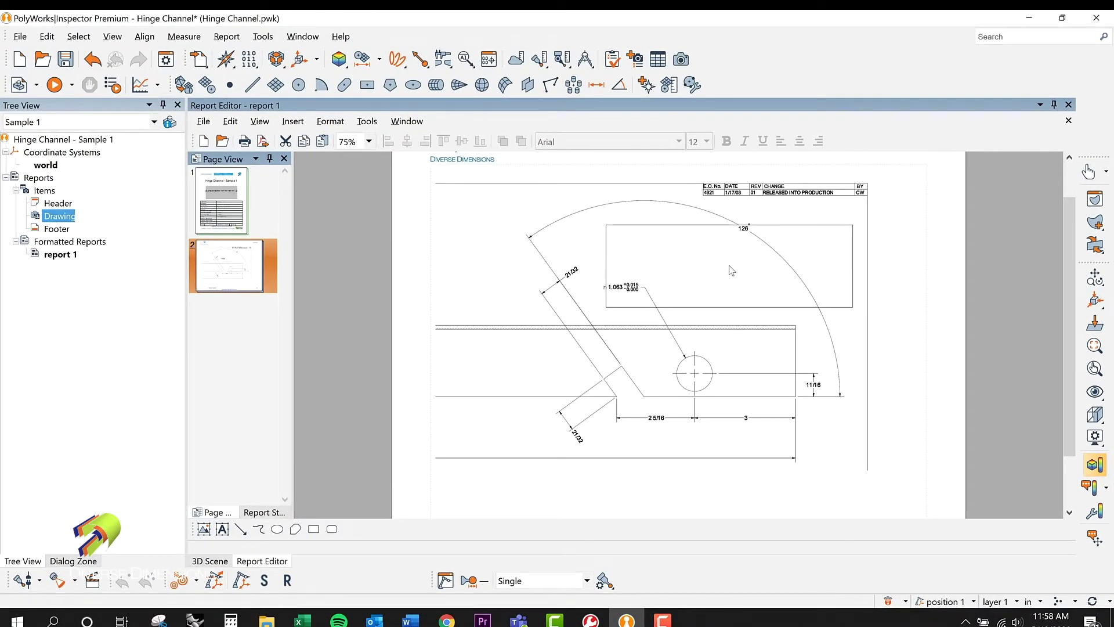
{"action": "left_click", "coordinate": [731, 270]}
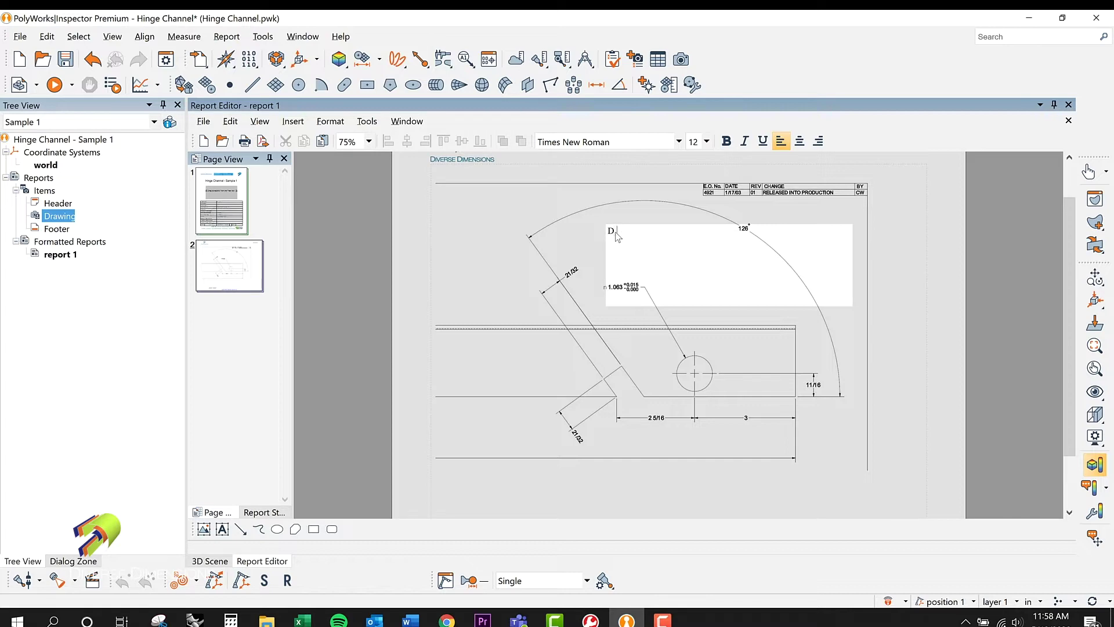
{"action": "type", "text": "DIM 1"}
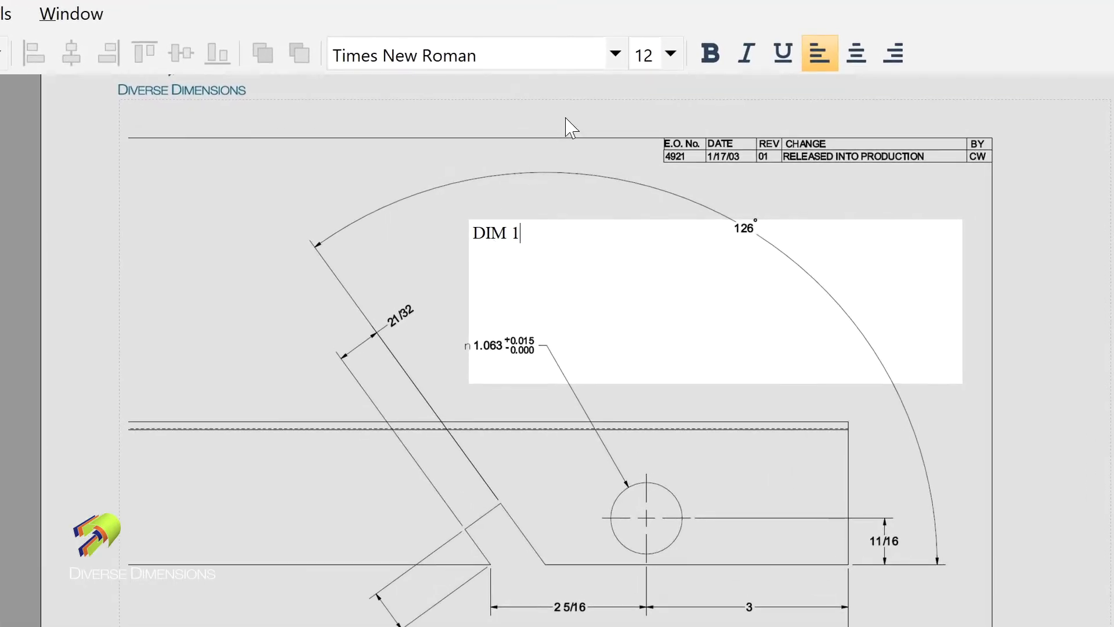
{"action": "left_click_drag", "start_coordinate": [519, 235], "coordinate": [472, 237]}
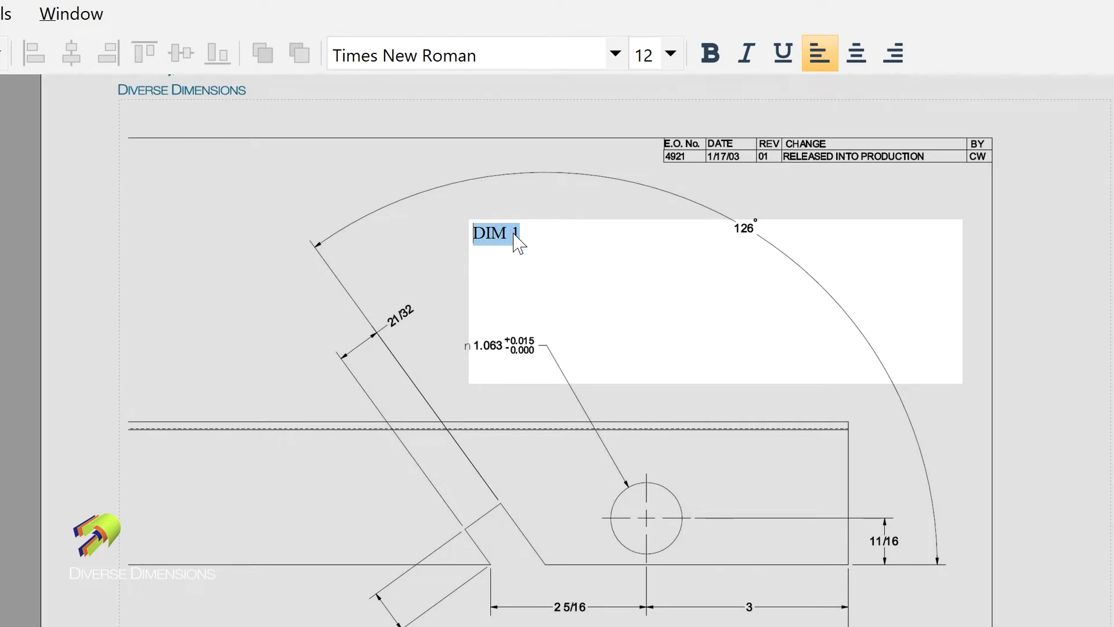
Set the DIM 1 label's font to Arial with red text colour
{"action": "right_click", "coordinate": [503, 237]}
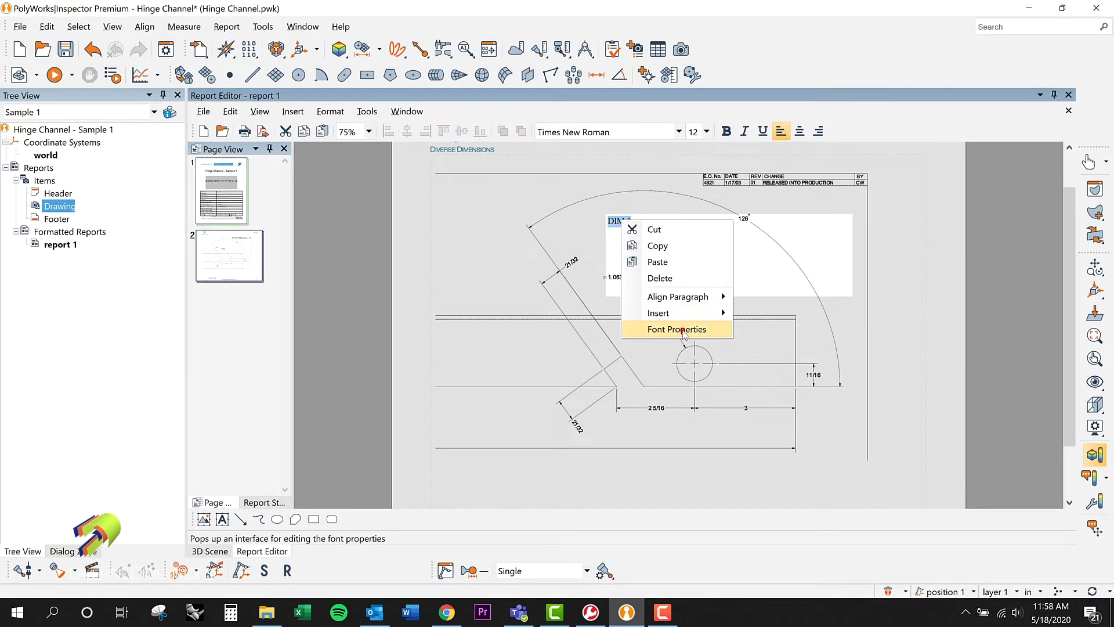
{"action": "left_click", "coordinate": [682, 330]}
{"action": "left_click", "coordinate": [193, 123]}
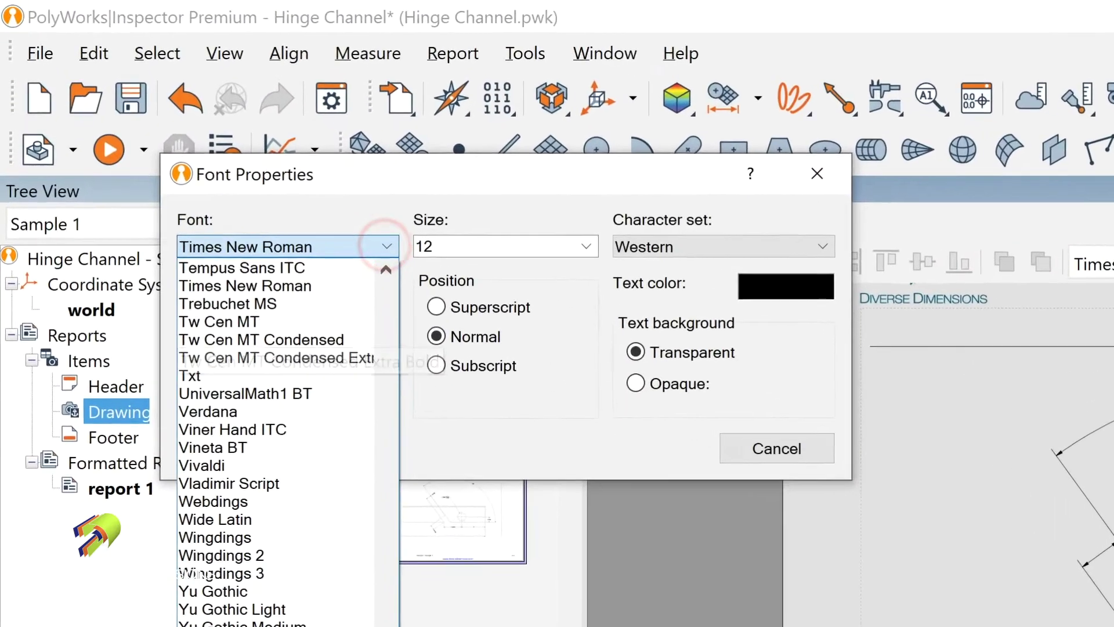
{"action": "scroll", "coordinate": [420, 267], "scroll_direction": "up", "scroll_amount": 20}
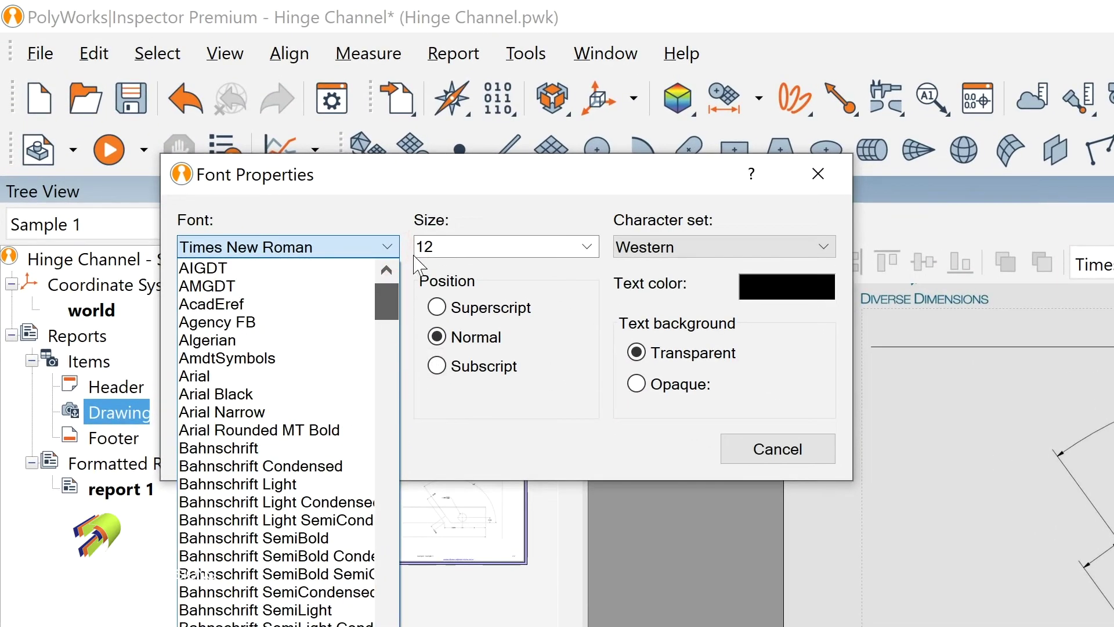
{"action": "left_click", "coordinate": [199, 375]}
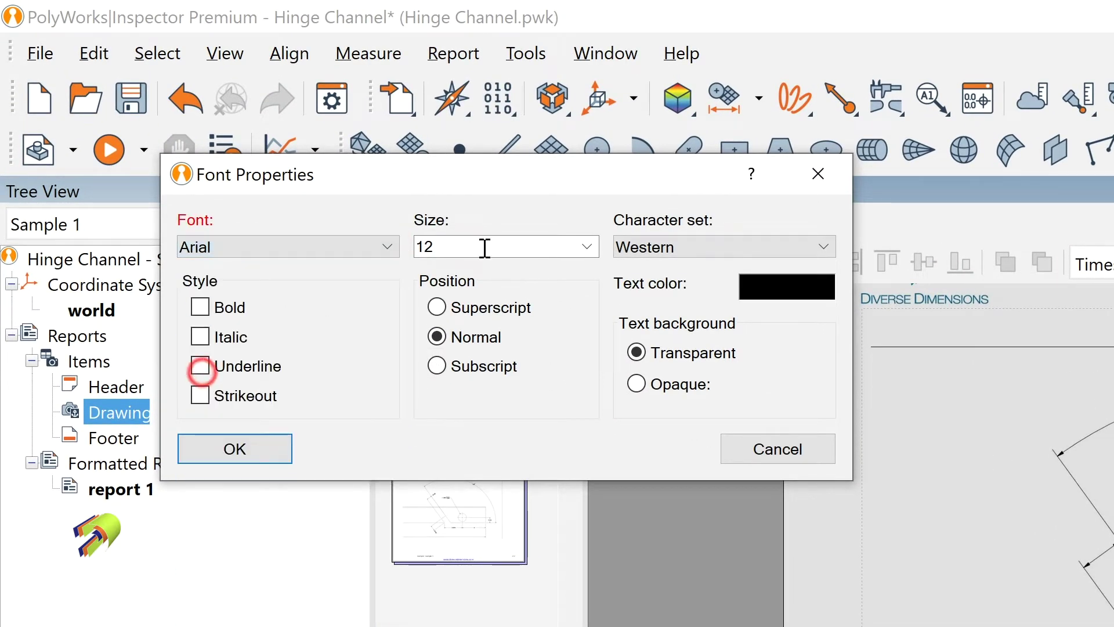
{"action": "left_click", "coordinate": [761, 293]}
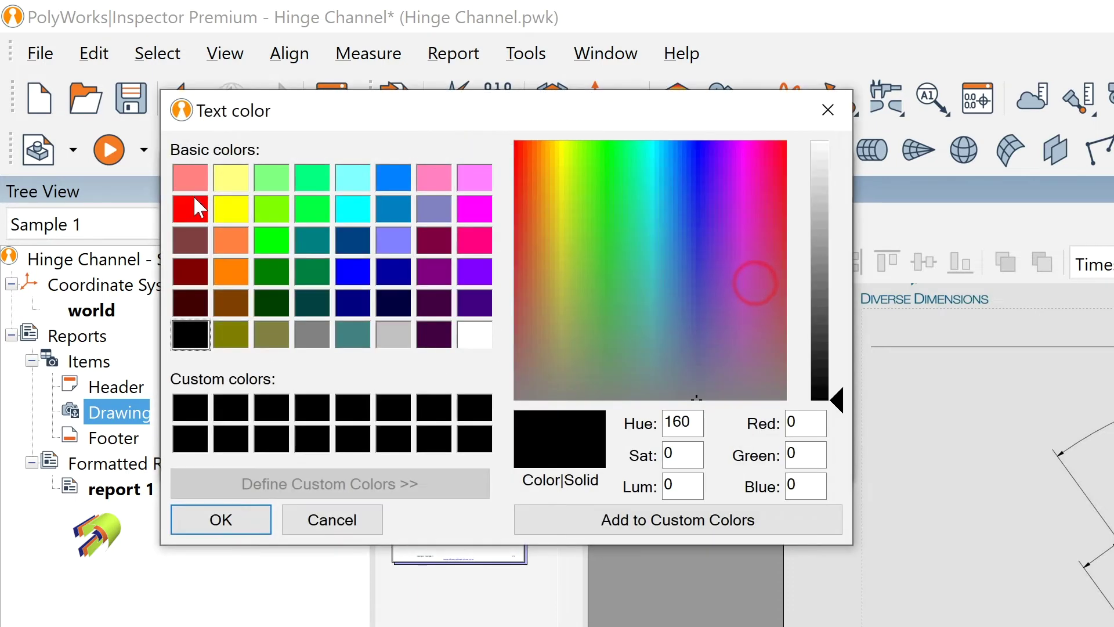
{"action": "left_click", "coordinate": [192, 204]}
{"action": "left_click", "coordinate": [212, 519]}
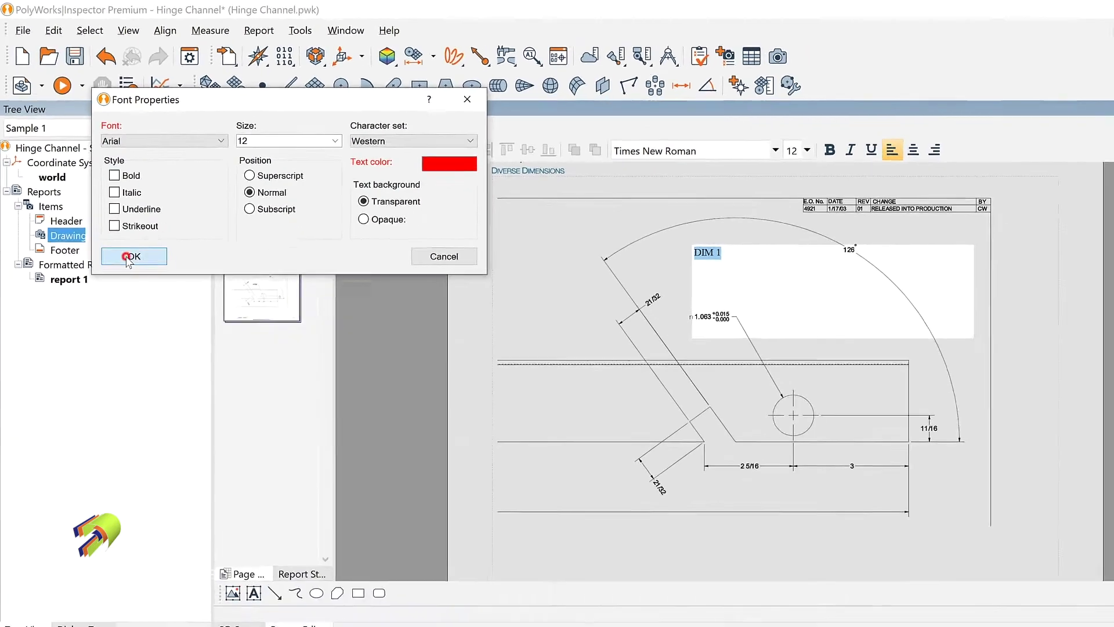
Apply the red Arial font and shrink the DIM 1 text box to fit its label
{"action": "left_click", "coordinate": [215, 426]}
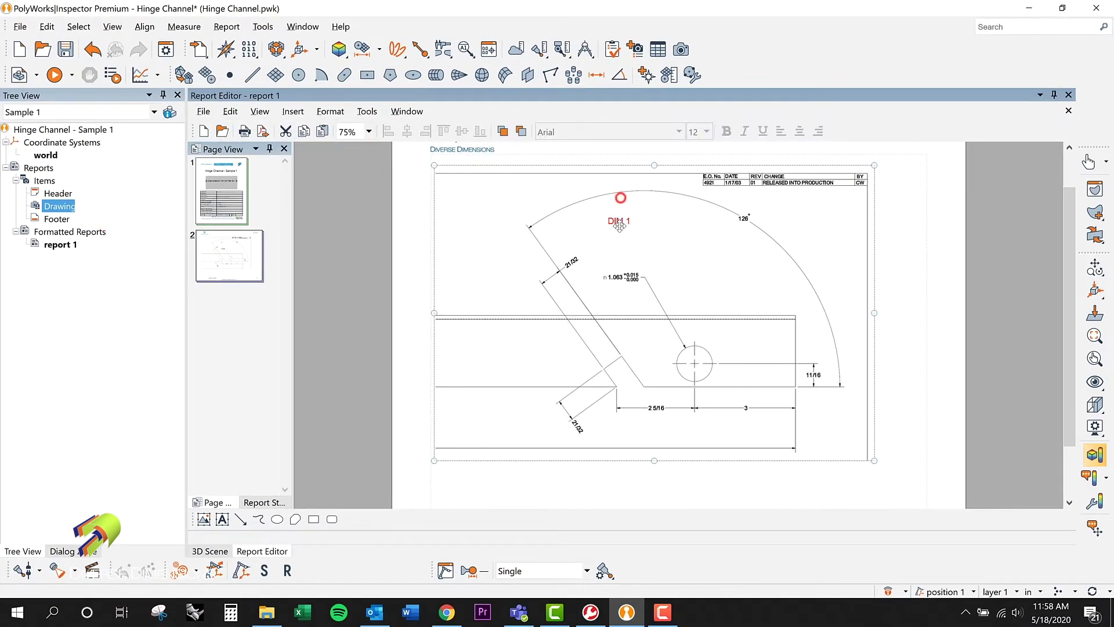
{"action": "left_click", "coordinate": [620, 198]}
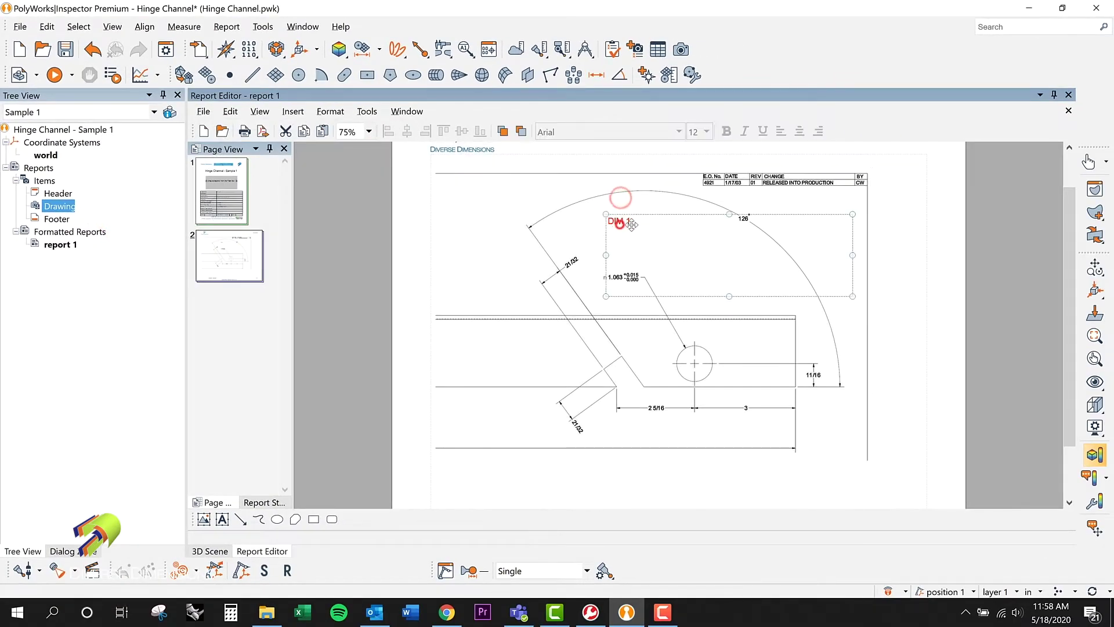
{"action": "left_click_drag", "start_coordinate": [852, 296], "coordinate": [657, 232]}
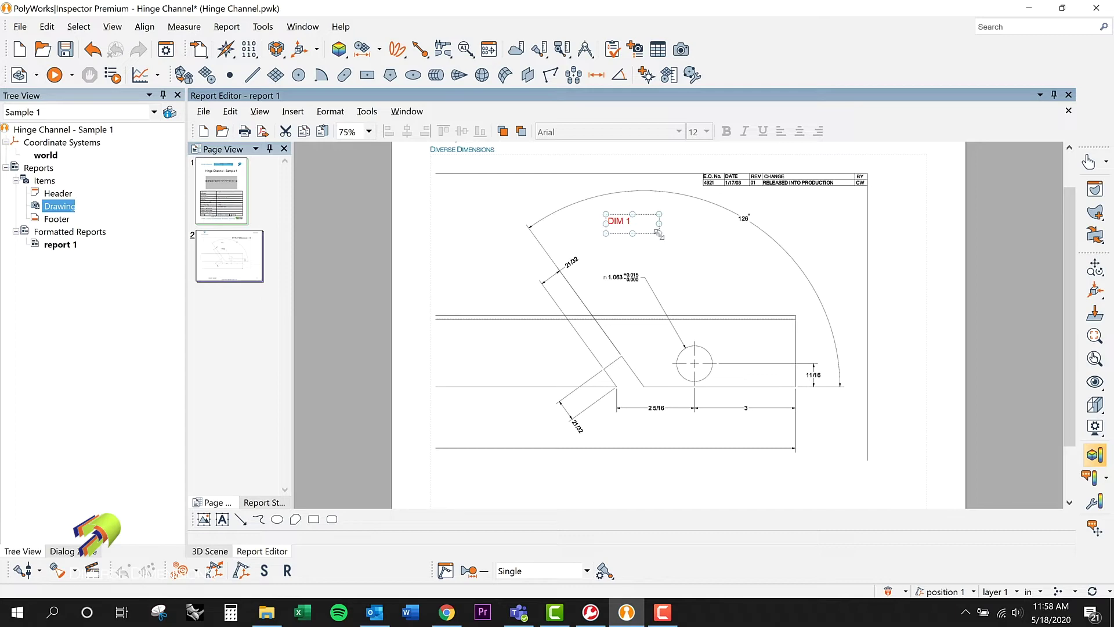
In the DIM 1 label's Properties, set Center alignment and a red border, then apply
{"action": "right_click", "coordinate": [658, 232]}
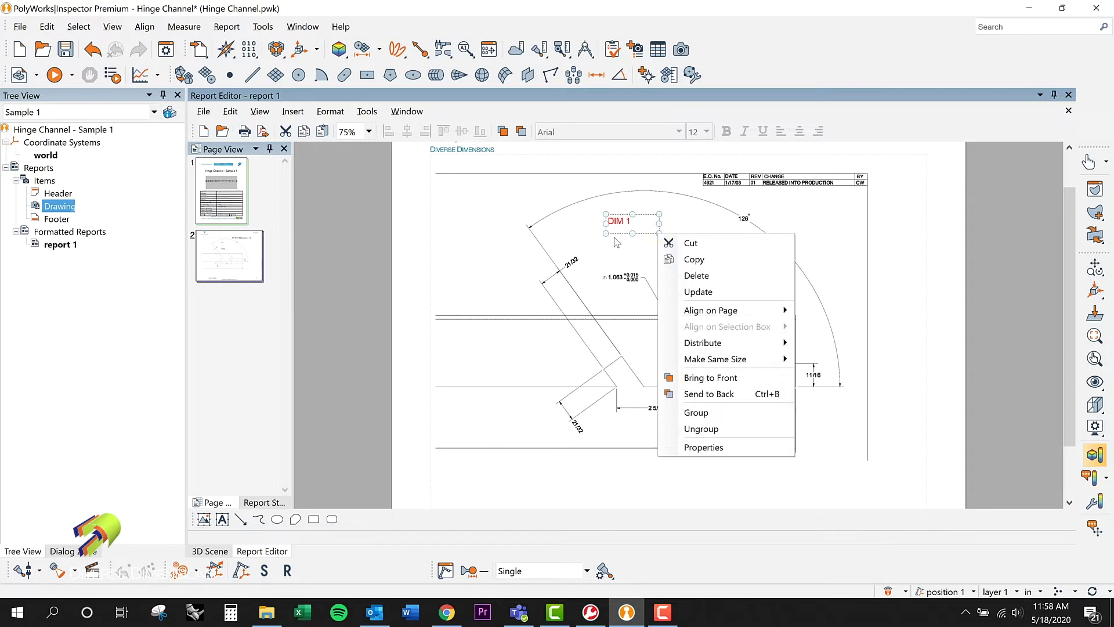
{"action": "left_click", "coordinate": [712, 446]}
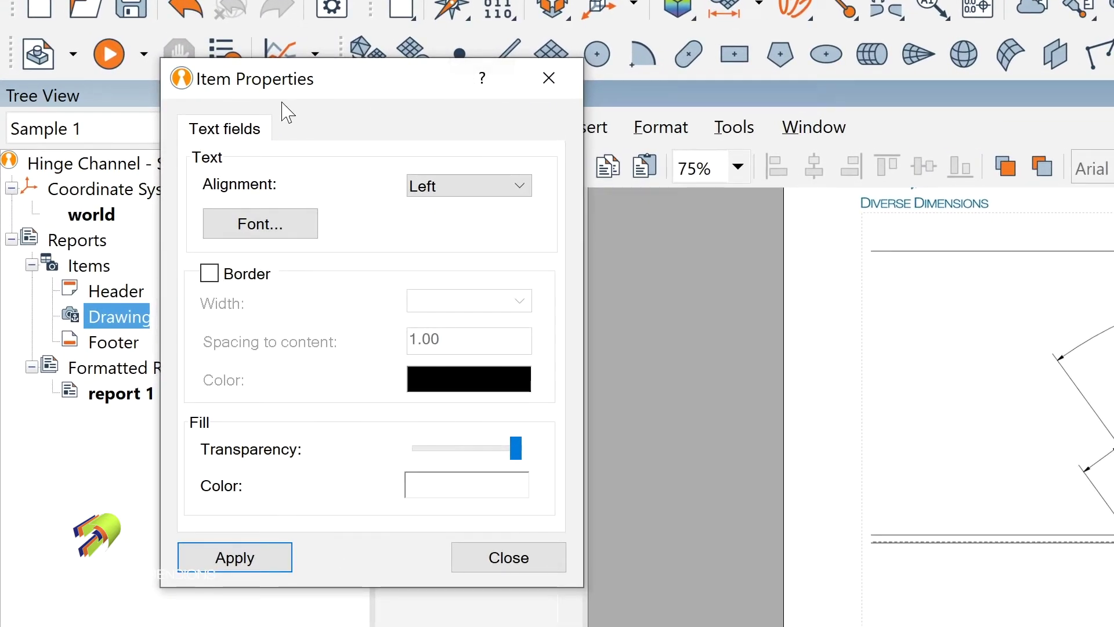
{"action": "left_click", "coordinate": [253, 221]}
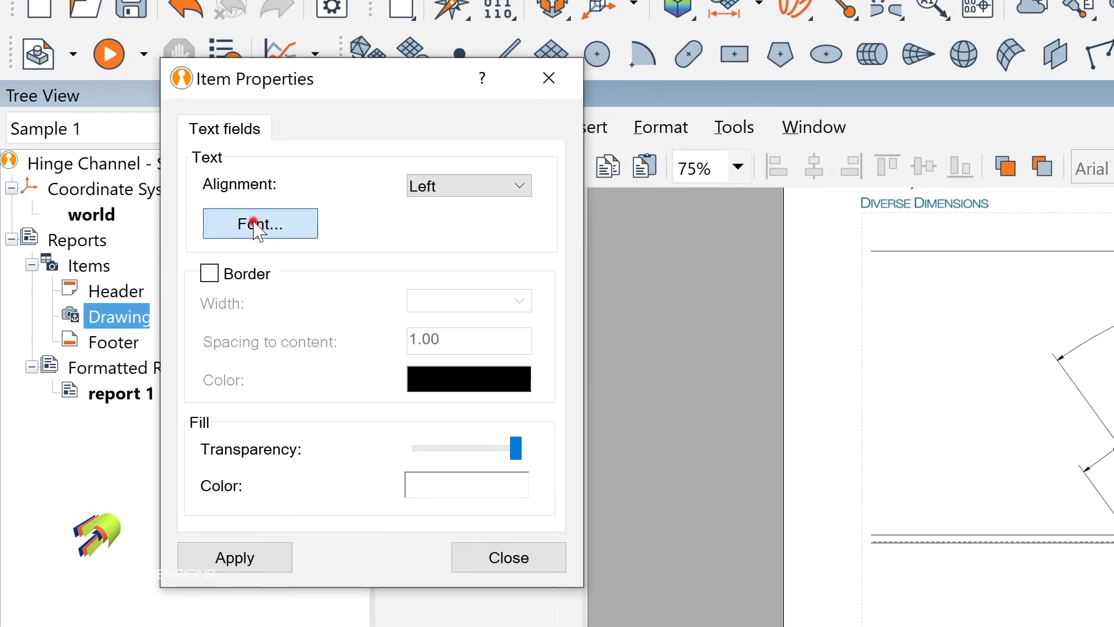
{"action": "left_click", "coordinate": [757, 365]}
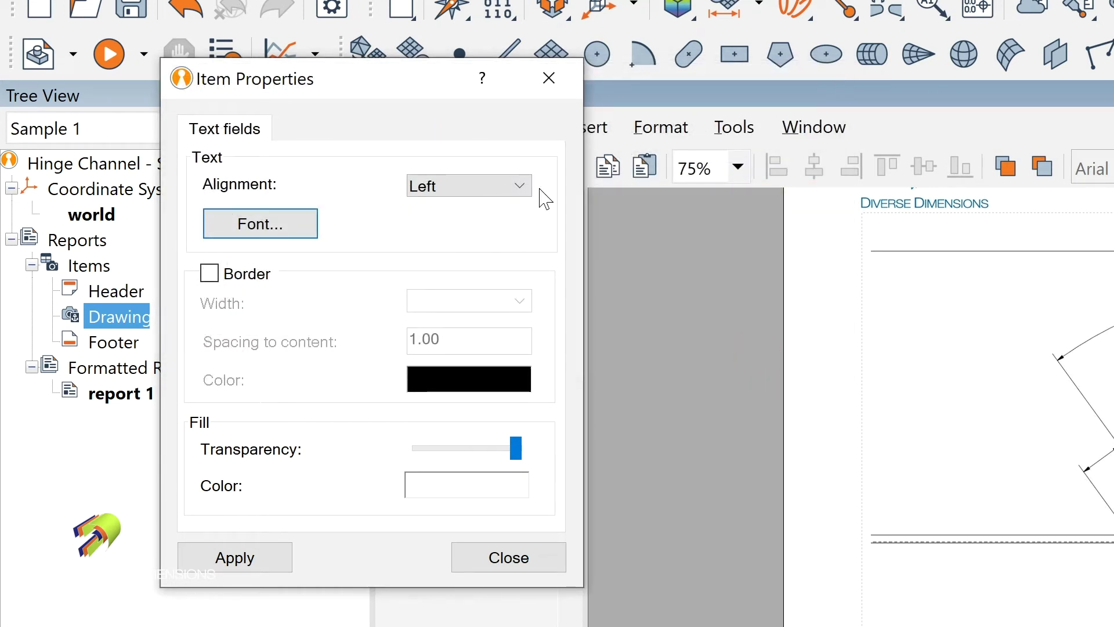
{"action": "left_click", "coordinate": [519, 187]}
{"action": "left_click", "coordinate": [425, 238]}
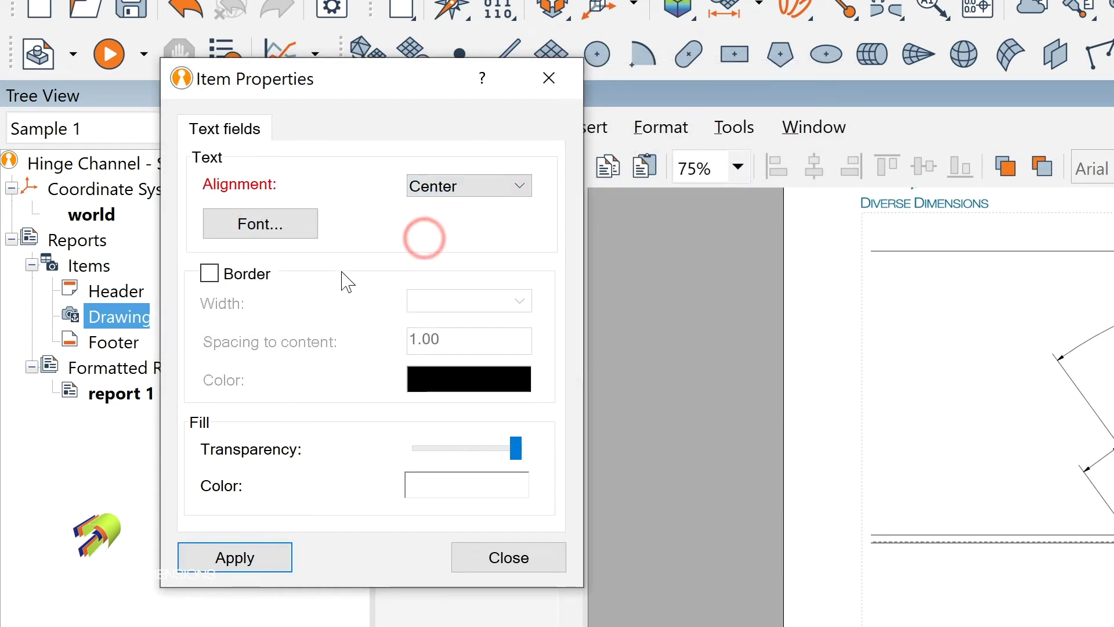
{"action": "left_click", "coordinate": [209, 273]}
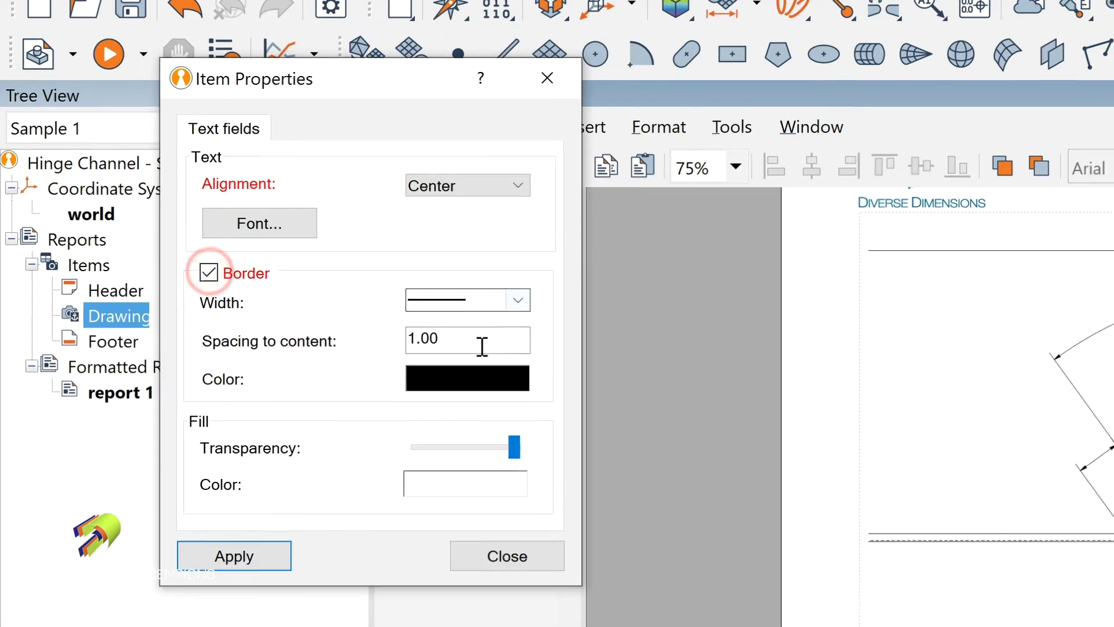
{"action": "left_click", "coordinate": [482, 377]}
{"action": "left_click", "coordinate": [57, 224]}
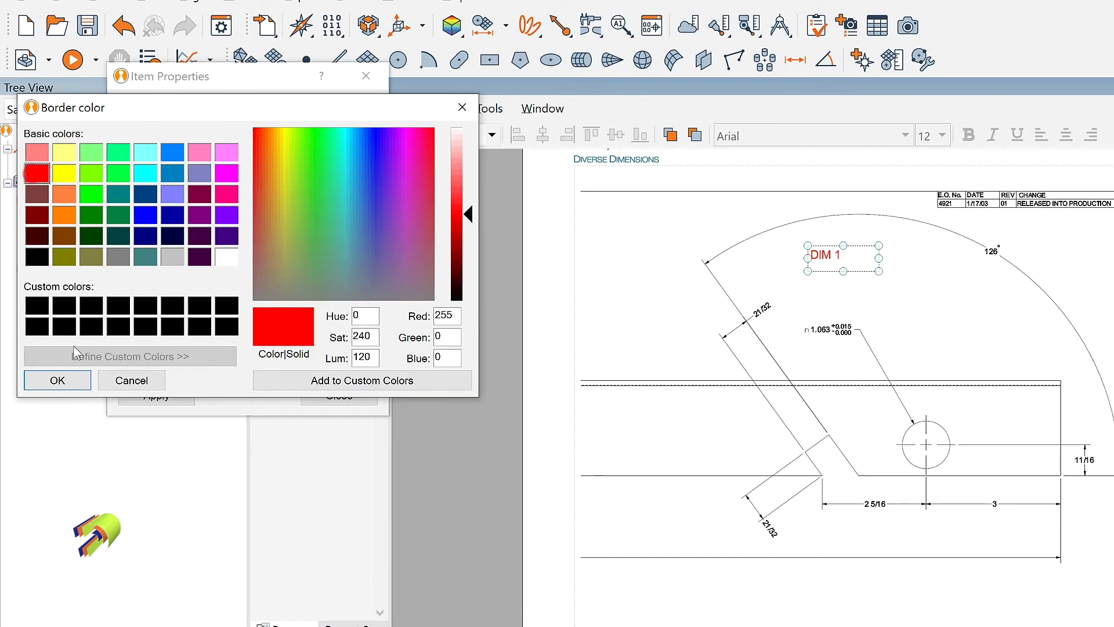
{"action": "left_click", "coordinate": [60, 381]}
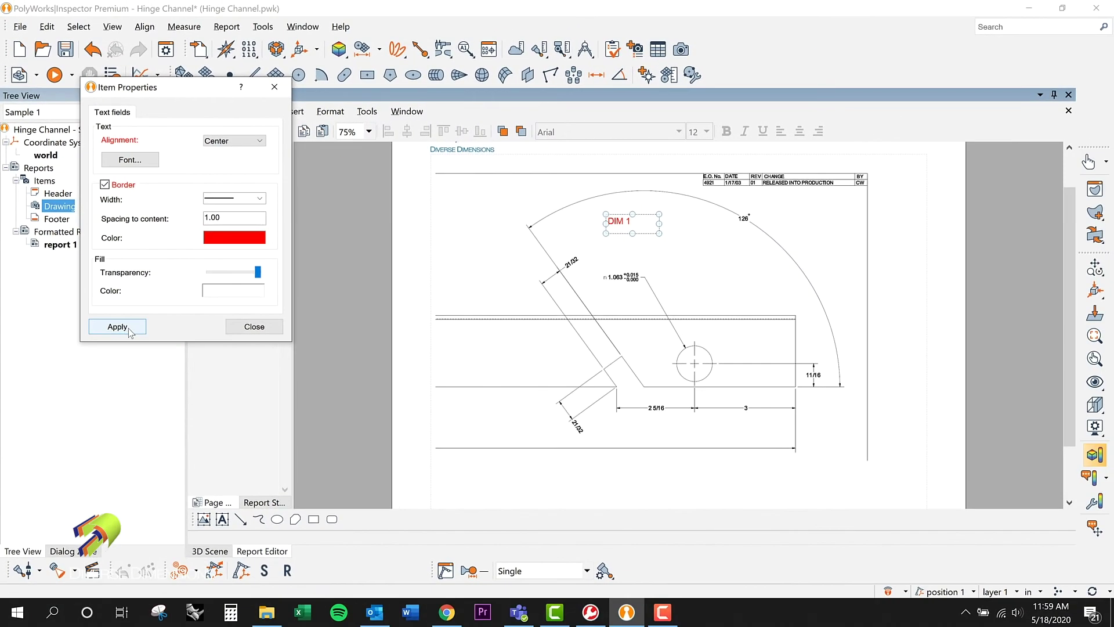
{"action": "left_click", "coordinate": [127, 327]}
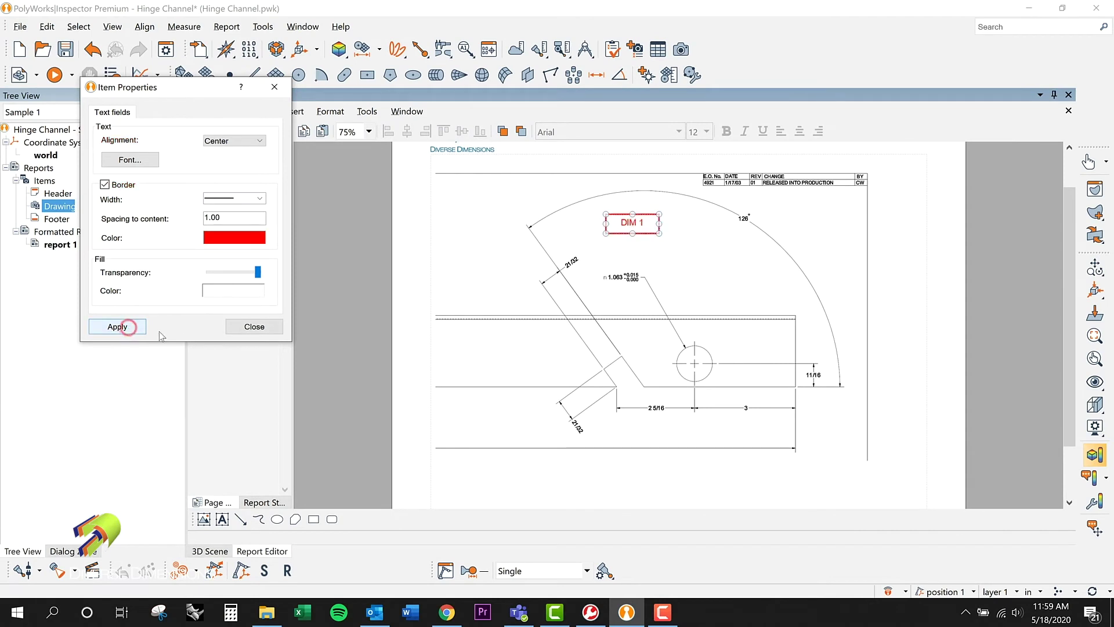
Move the DIM 1 balloon down to just below the 1.063 tolerance callout
{"action": "left_click", "coordinate": [261, 327]}
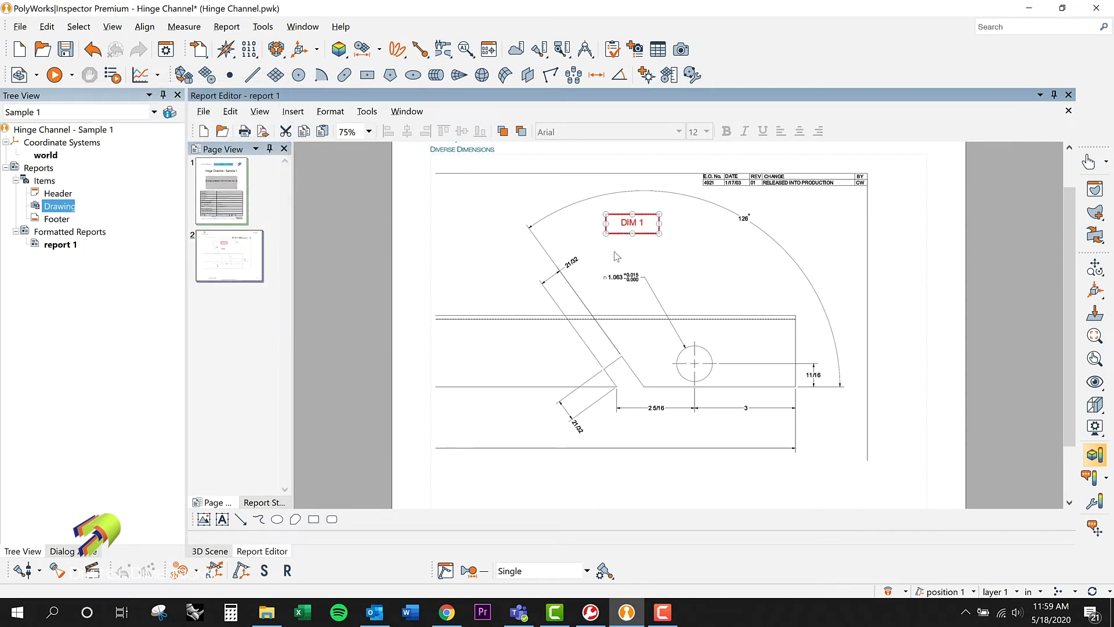
{"action": "left_click", "coordinate": [699, 262]}
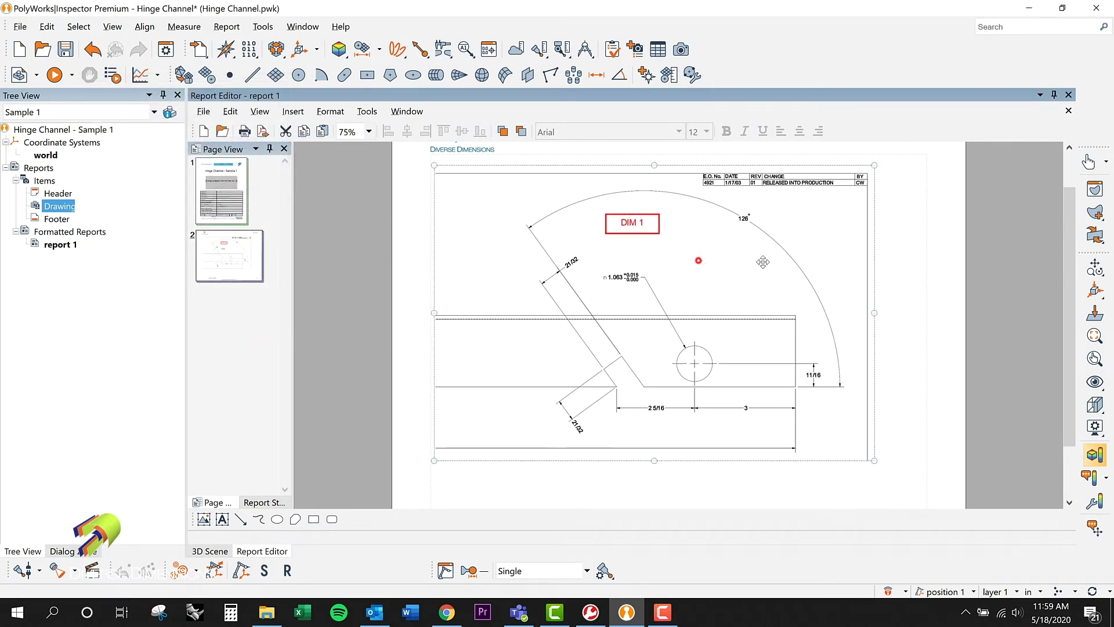
{"action": "left_click", "coordinate": [900, 246]}
{"action": "left_click", "coordinate": [624, 219]}
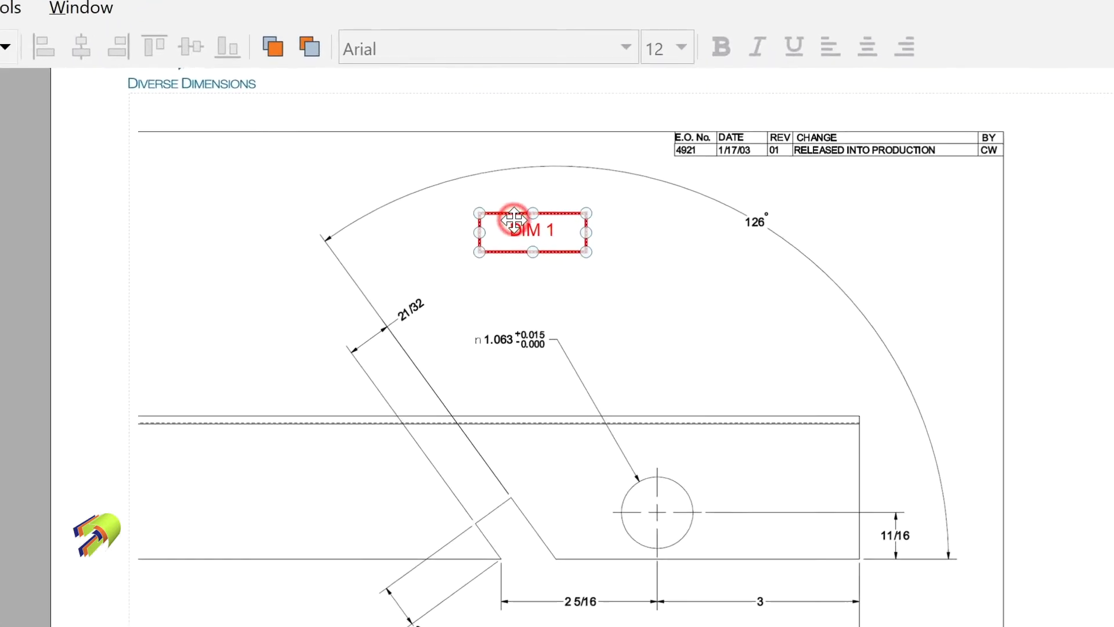
{"action": "left_click_drag", "start_coordinate": [509, 226], "coordinate": [510, 376]}
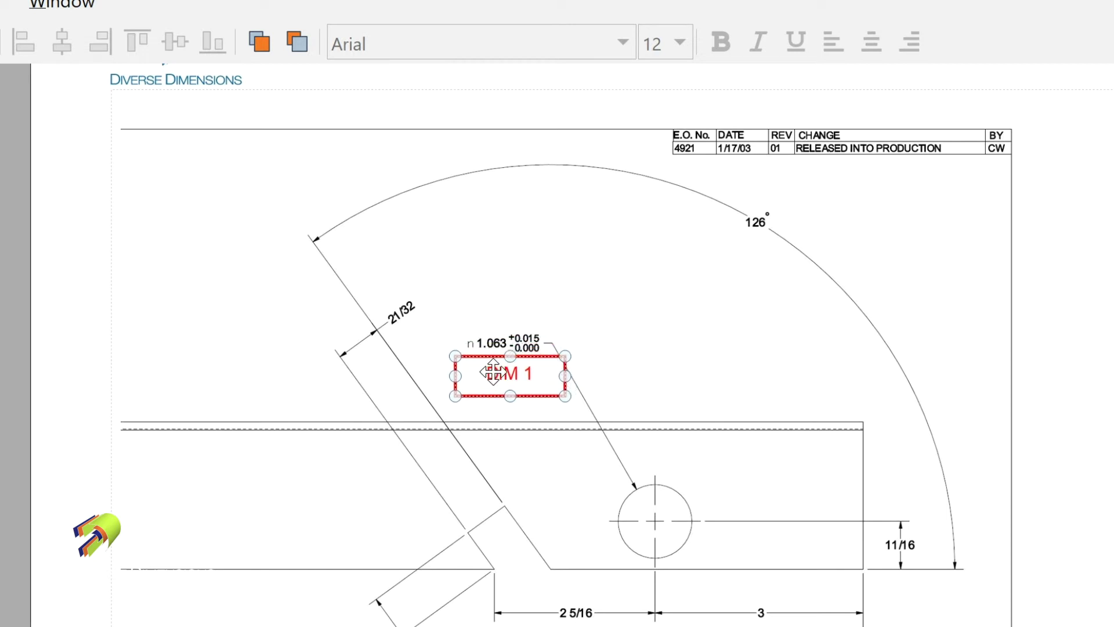
{"action": "left_click", "coordinate": [85, 321]}
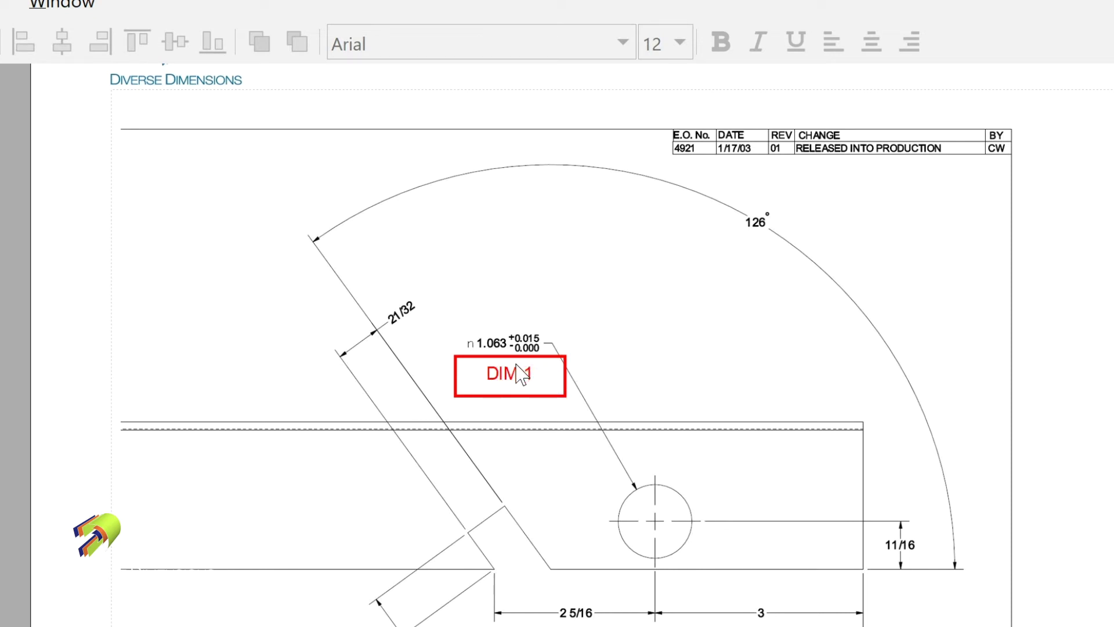
Copy the DIM 1 balloon beside the 3 and 11/16 dimensions, relabelling them DIM 2 and DIM 3
{"action": "right_click", "coordinate": [518, 375]}
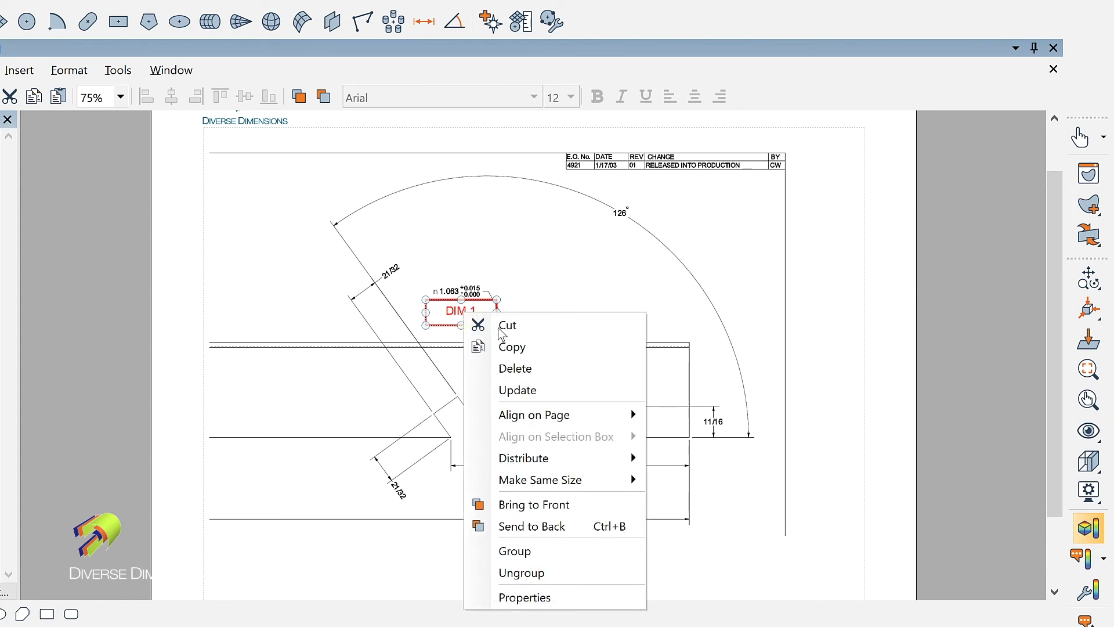
{"action": "left_click", "coordinate": [522, 347]}
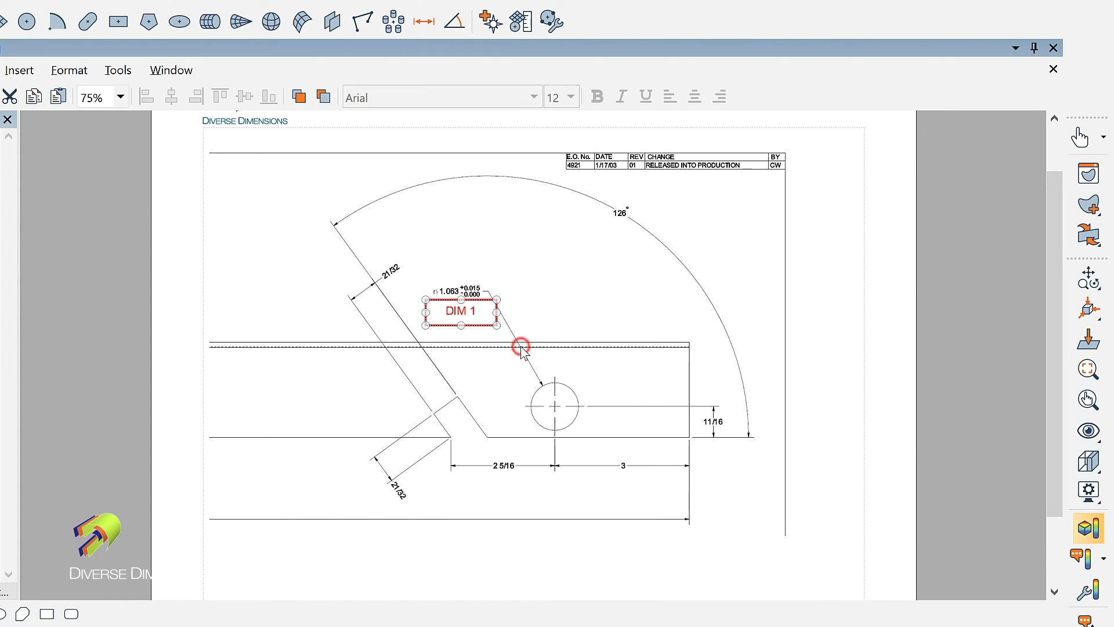
{"action": "right_click", "coordinate": [605, 299]}
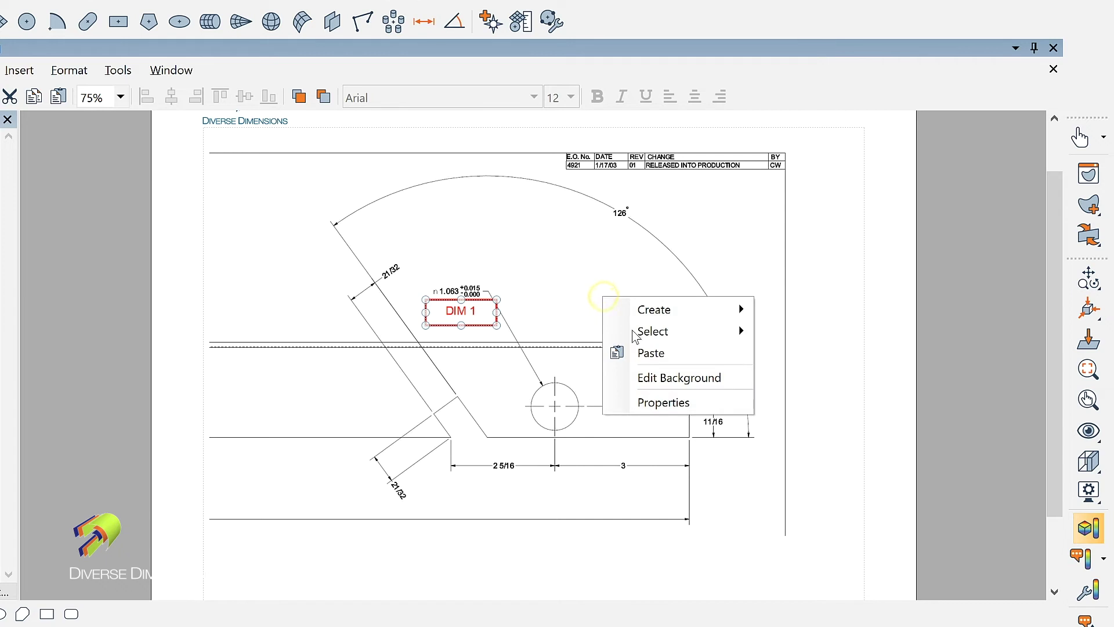
{"action": "left_click", "coordinate": [647, 352]}
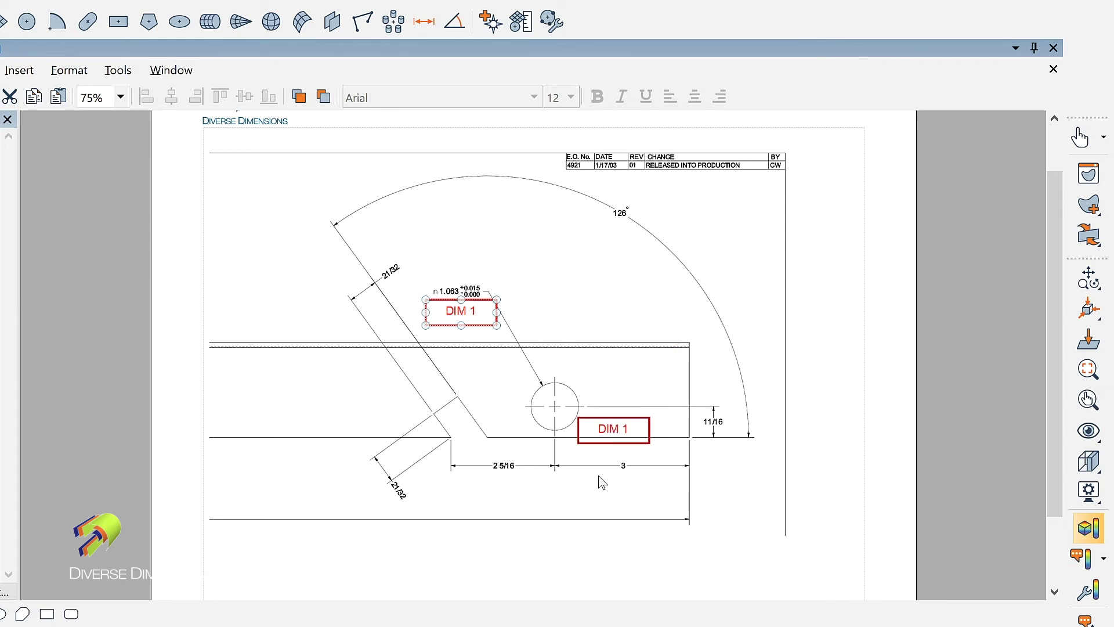
{"action": "left_click", "coordinate": [631, 491]}
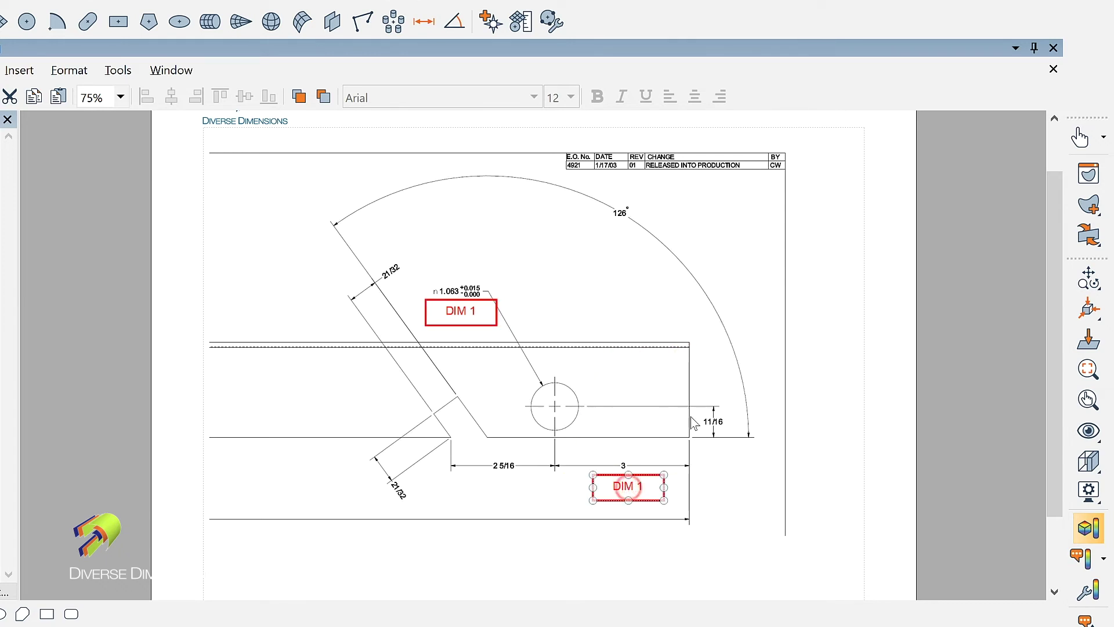
{"action": "right_click", "coordinate": [692, 341]}
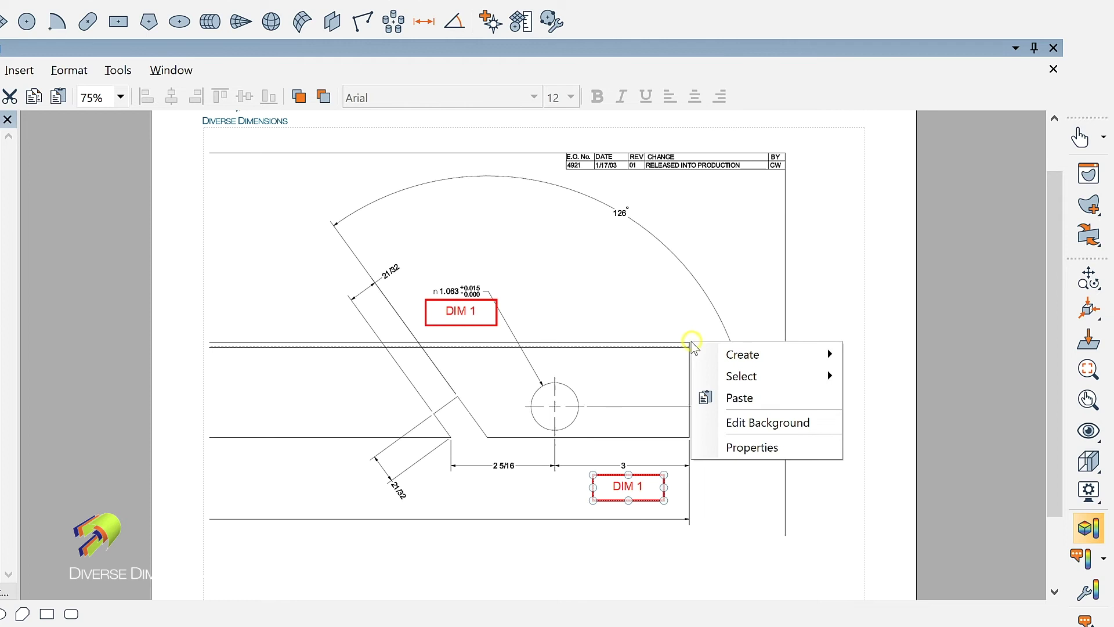
{"action": "left_click", "coordinate": [740, 397]}
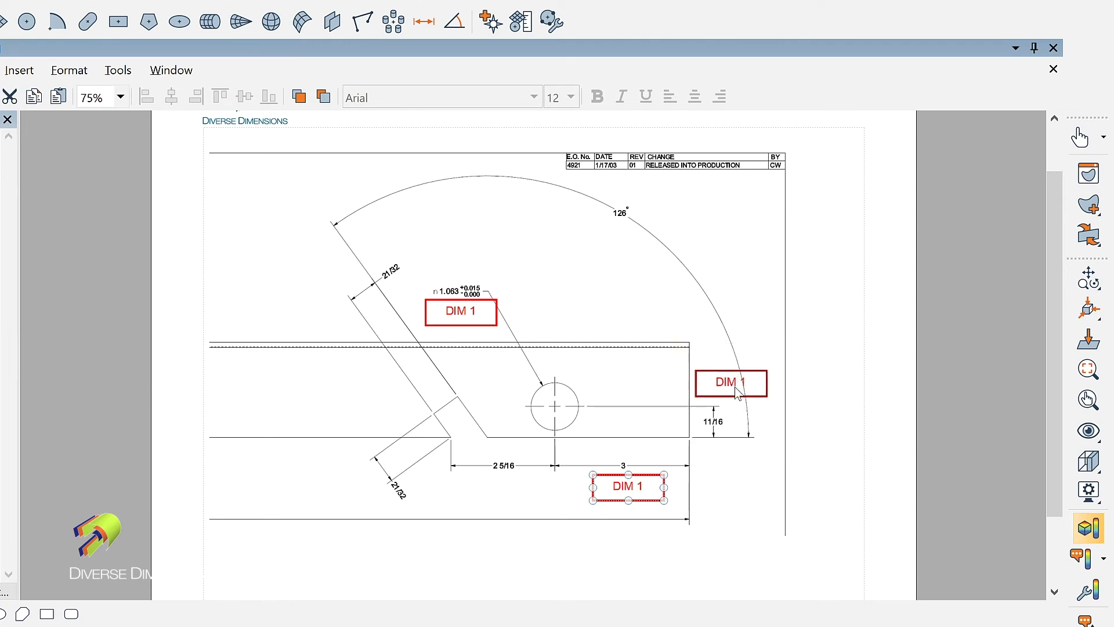
{"action": "left_click", "coordinate": [728, 383]}
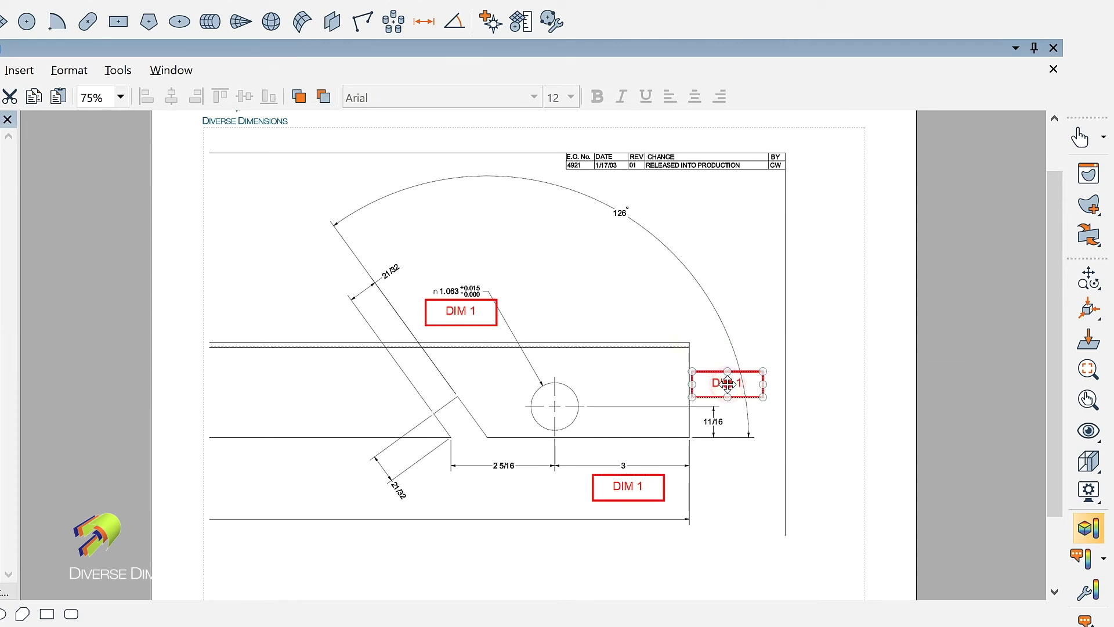
{"action": "double_click", "coordinate": [650, 486]}
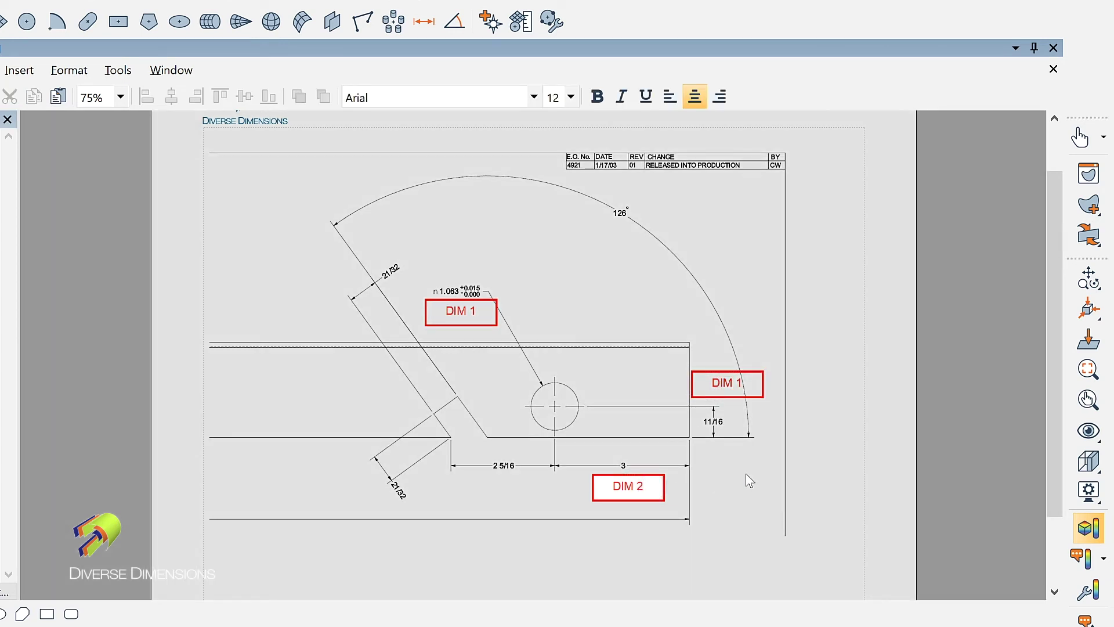
{"action": "double_click", "coordinate": [735, 391]}
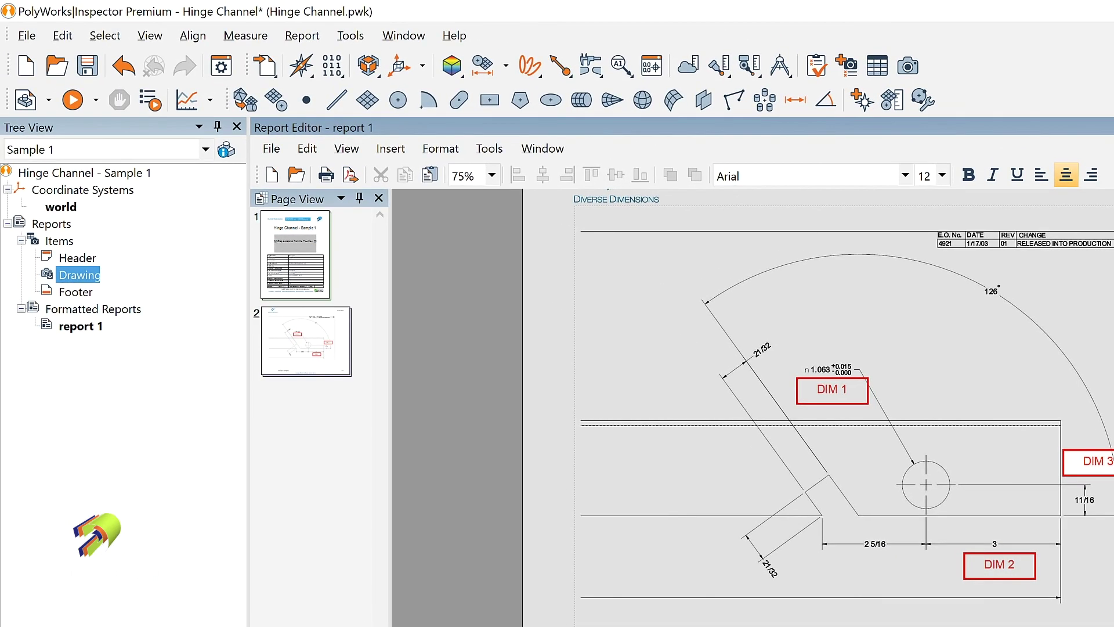
Leave text editing to show the finished DIM 1, DIM 2 and DIM 3 balloons
{"action": "left_click", "coordinate": [519, 356]}
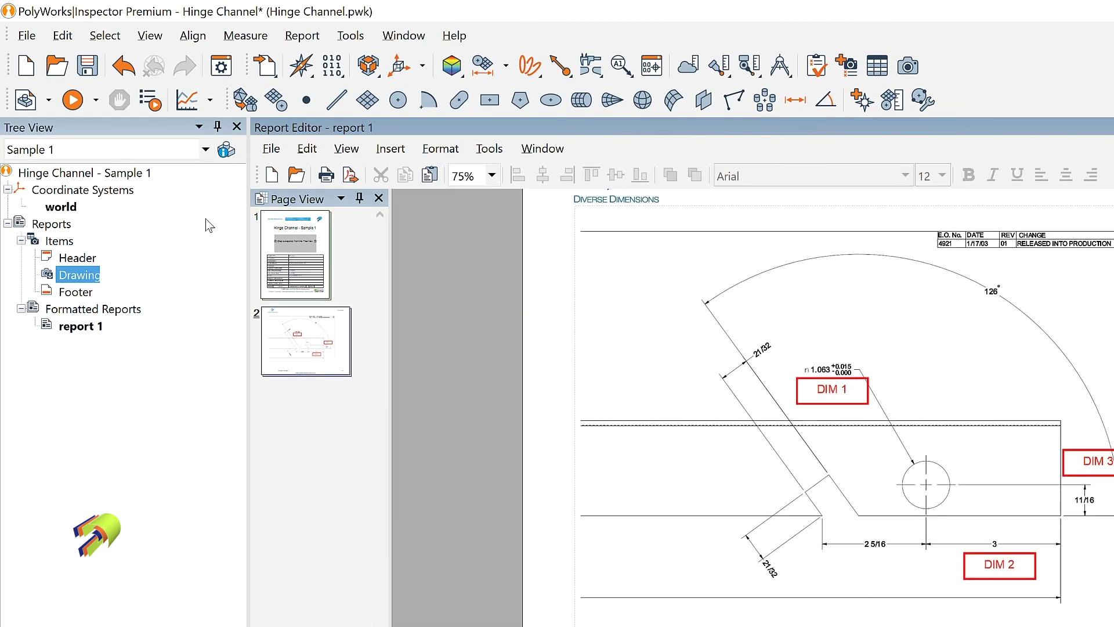